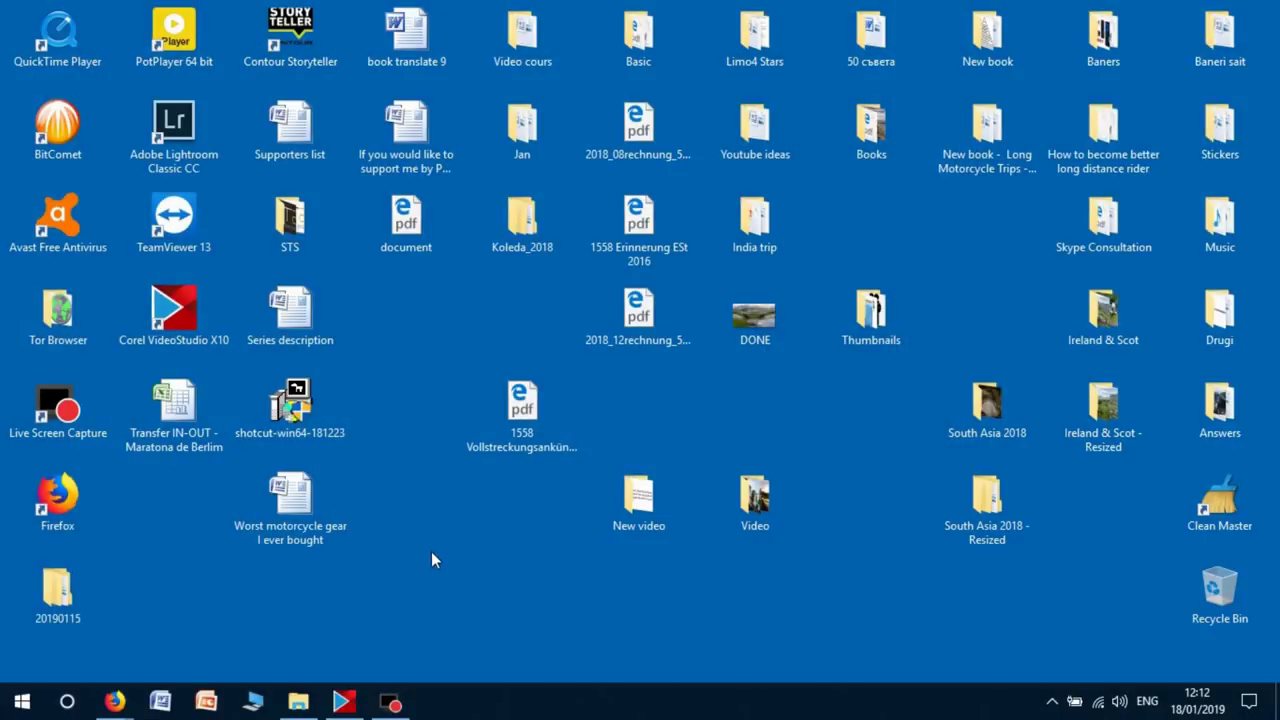
# In File Explorer, open C:\New project to show India Trip, Intro - Outro and Stock videos.
pyautogui.click(258, 702)
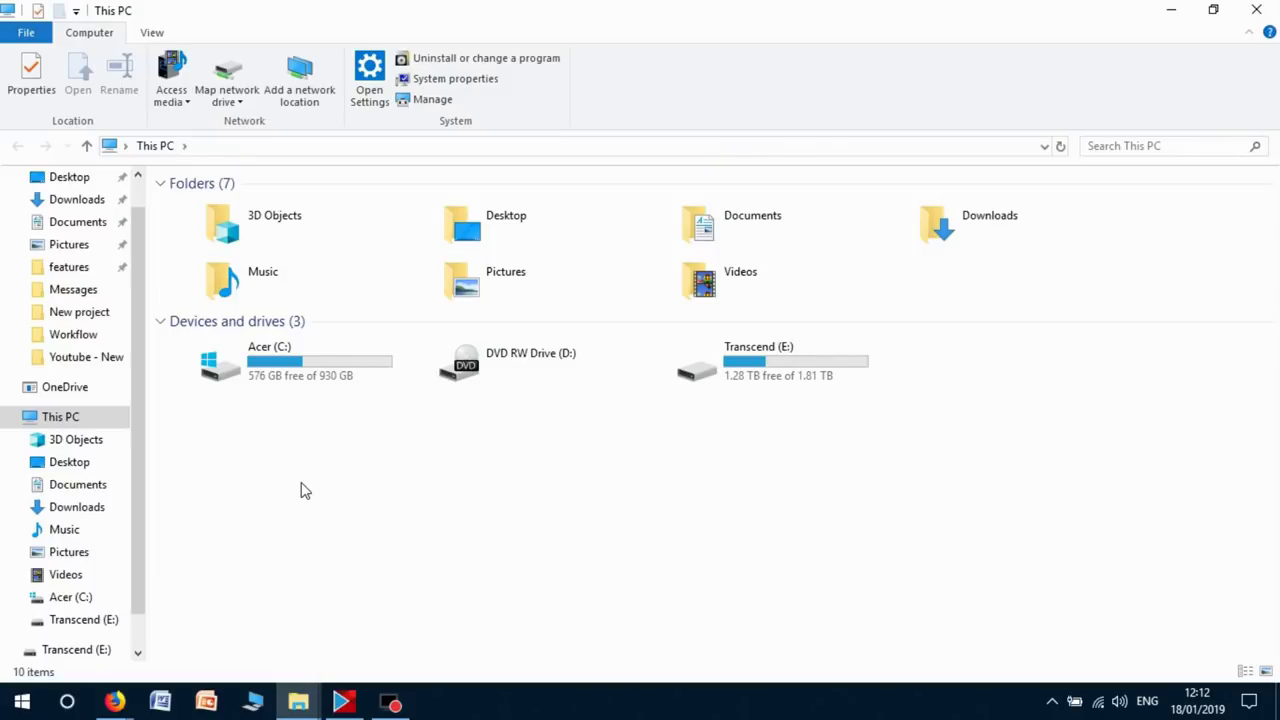
pyautogui.doubleClick(265, 372)
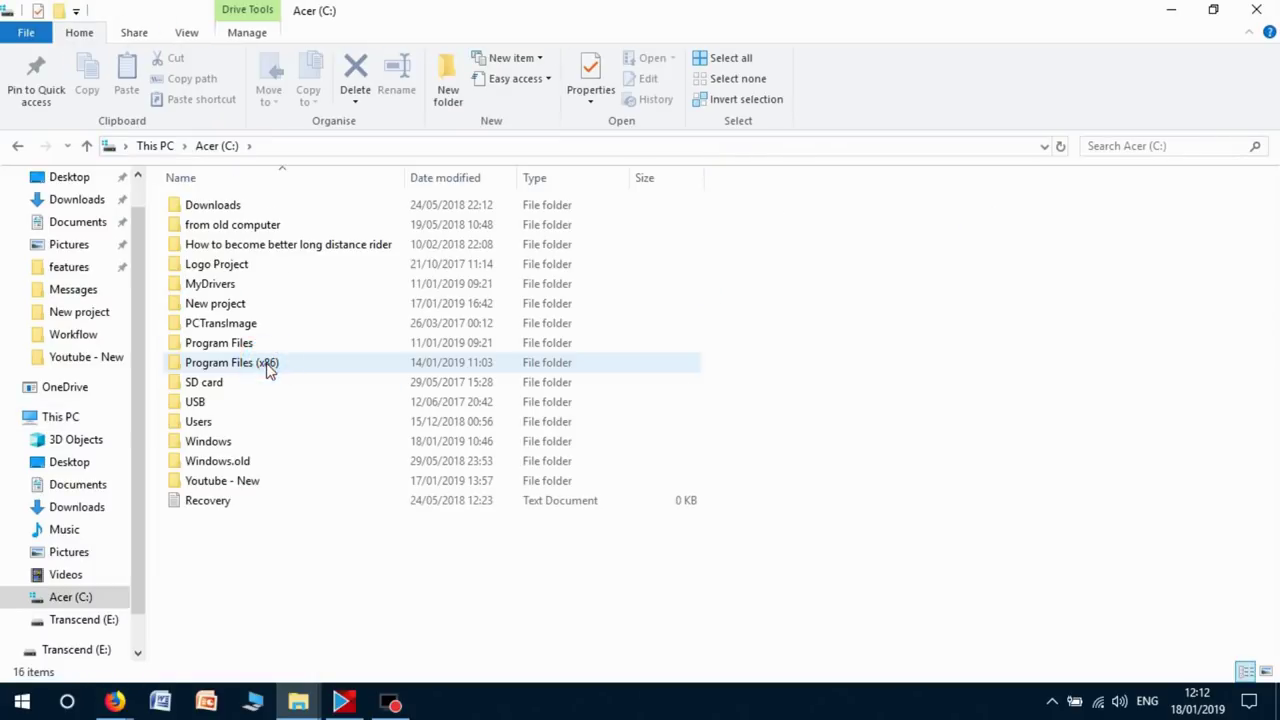
pyautogui.doubleClick(237, 304)
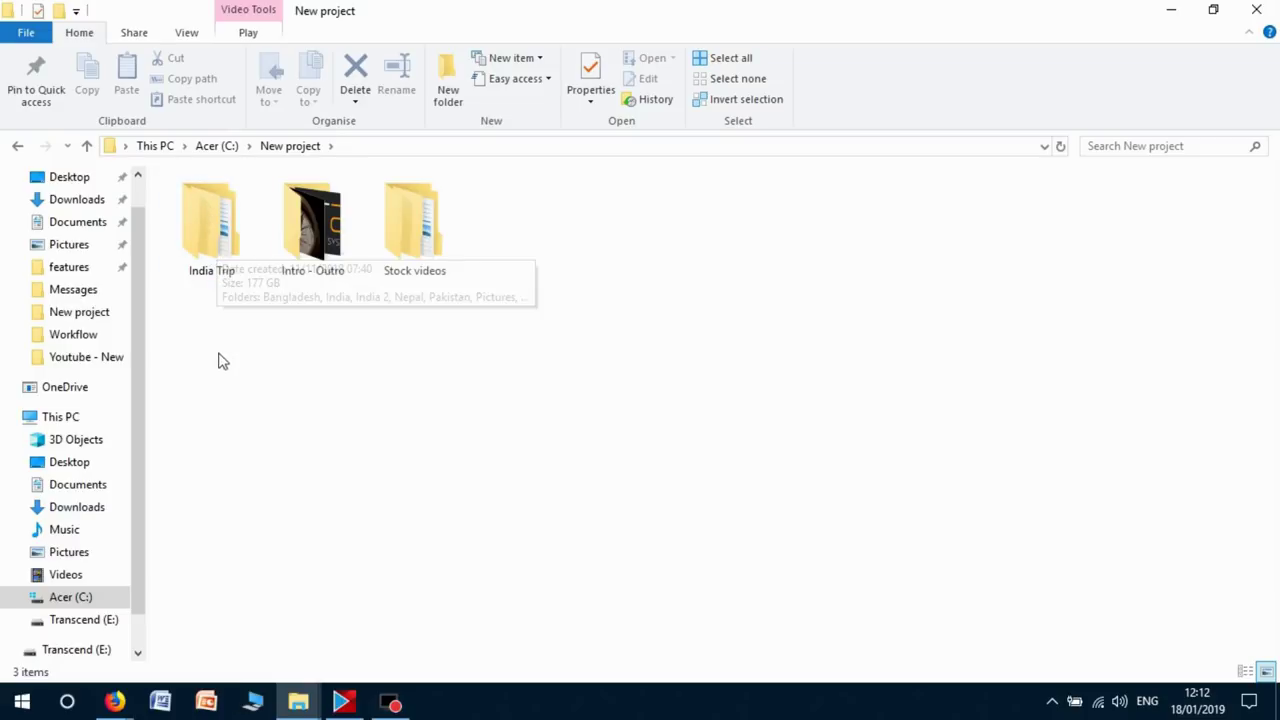
# Open the India Trip folder and then its India subfolder.
pyautogui.doubleClick(207, 201)
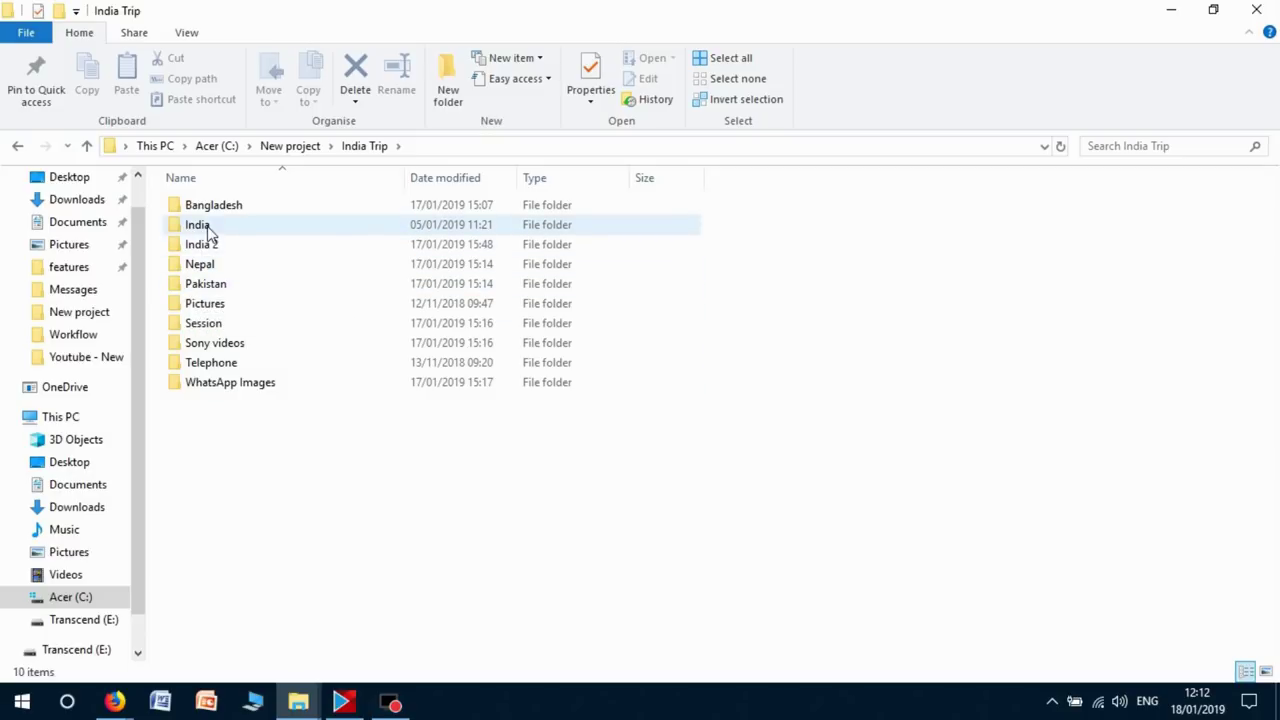
pyautogui.moveTo(209, 231)
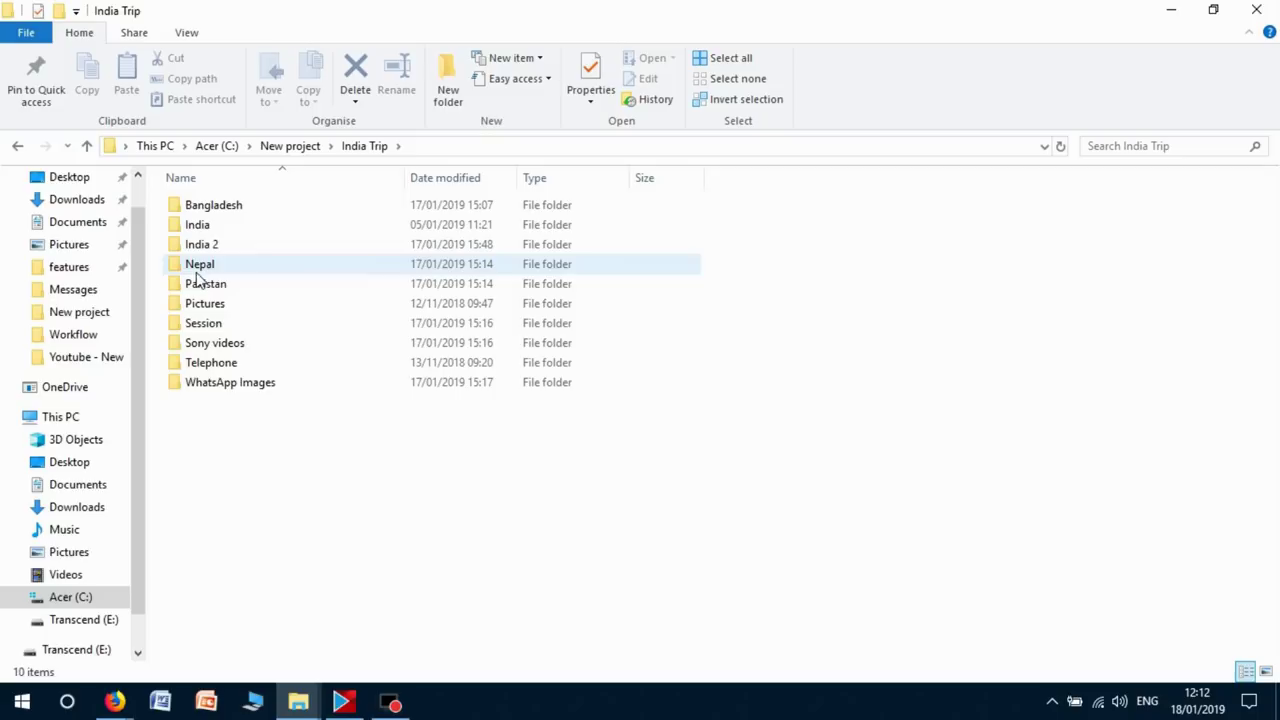
pyautogui.moveTo(200, 264)
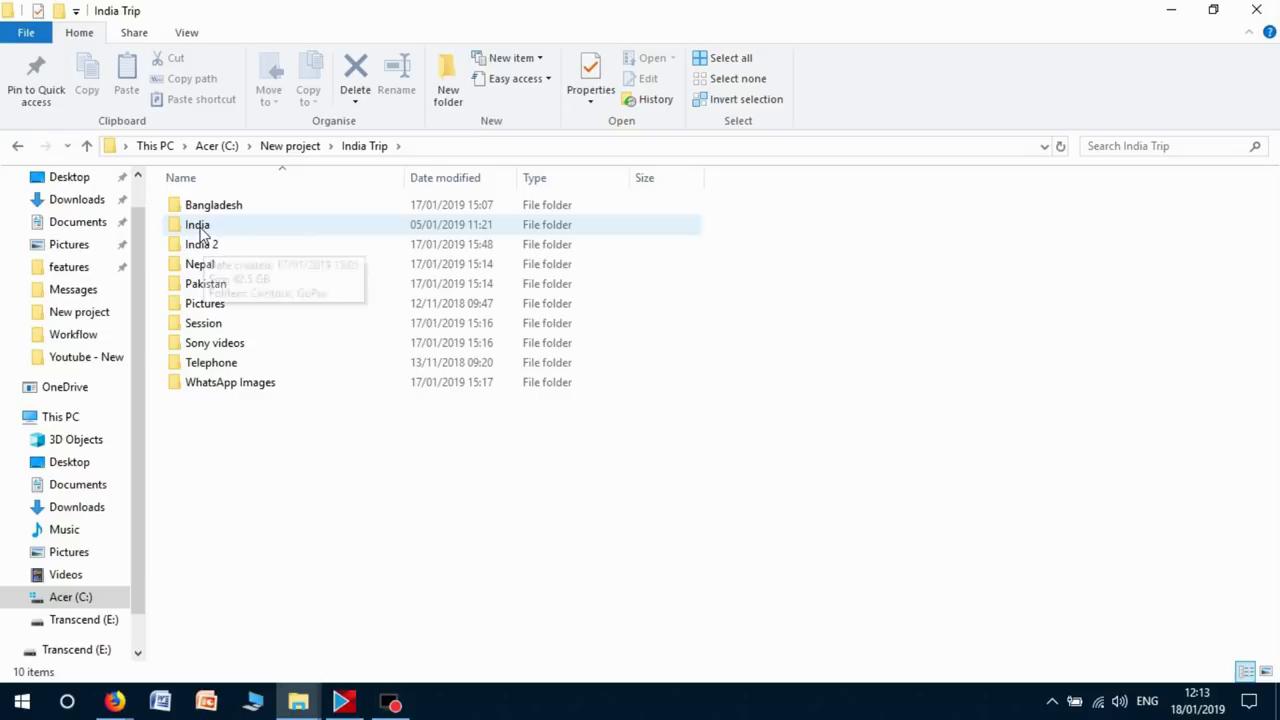
pyautogui.click(200, 227)
pyautogui.doubleClick(200, 227)
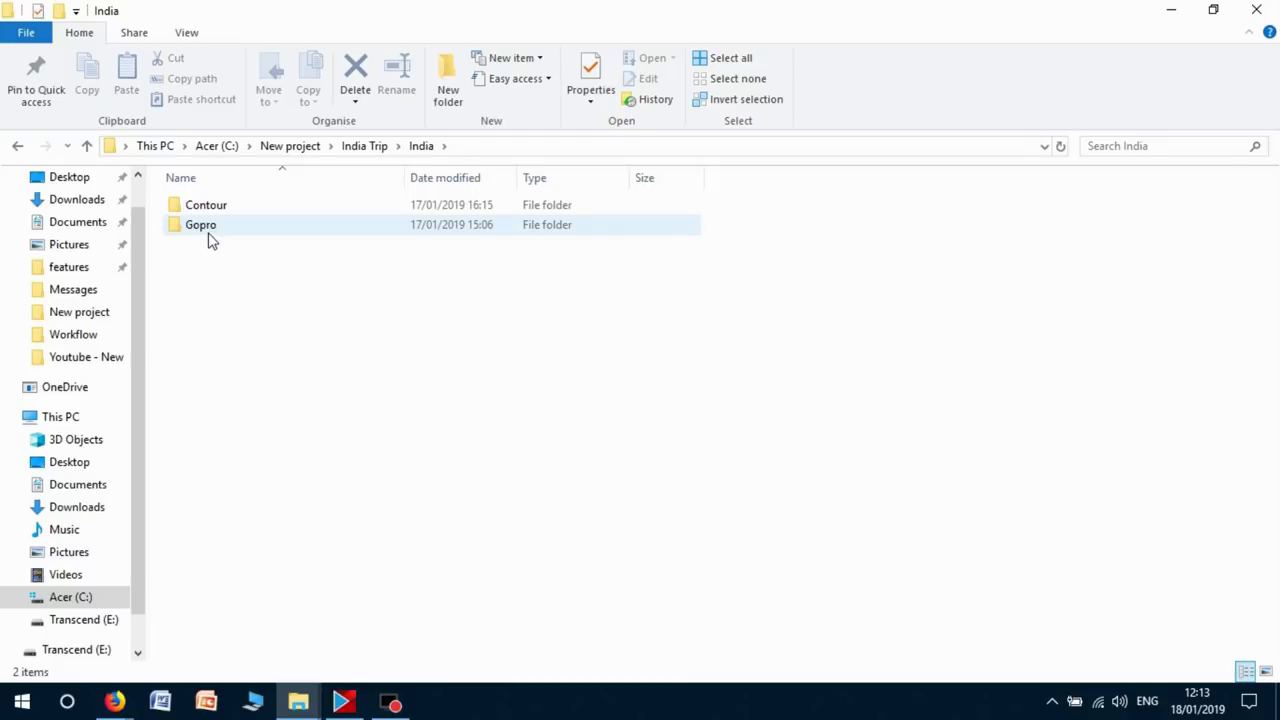
# Check the Contour and Gopro clip folders, then return to India Trip.
pyautogui.doubleClick(213, 205)
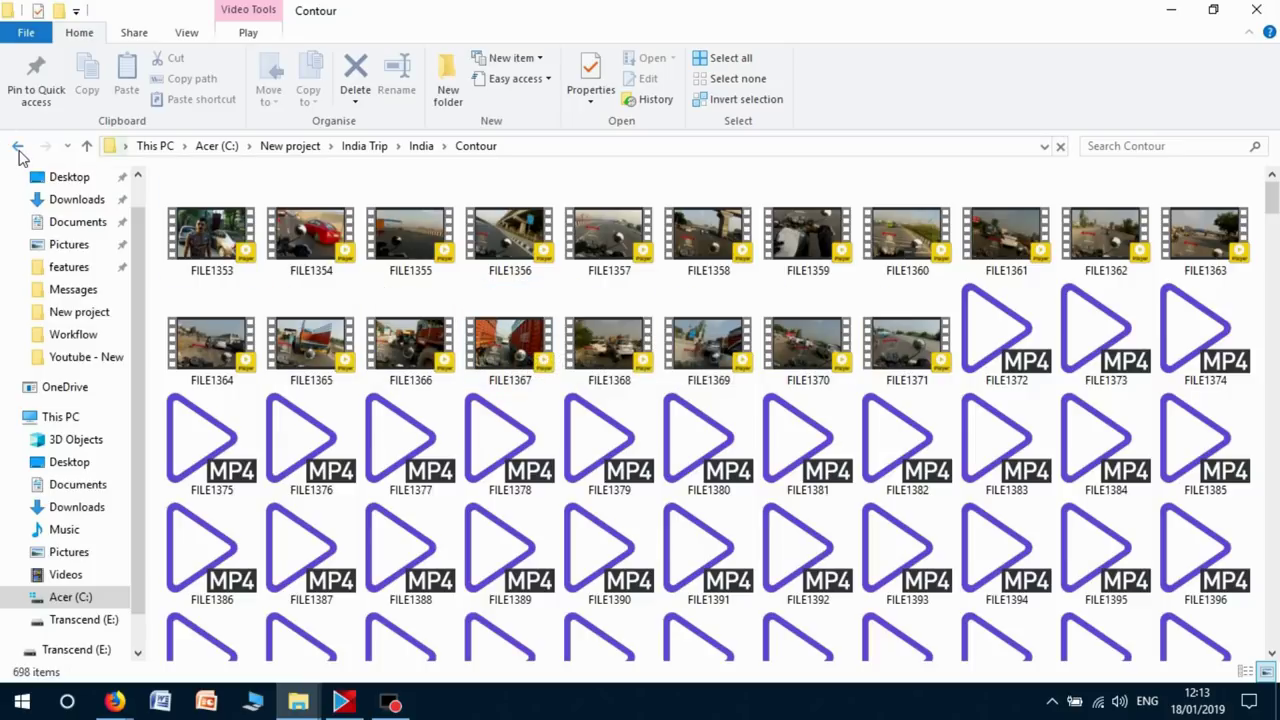
pyautogui.click(18, 147)
pyautogui.doubleClick(193, 226)
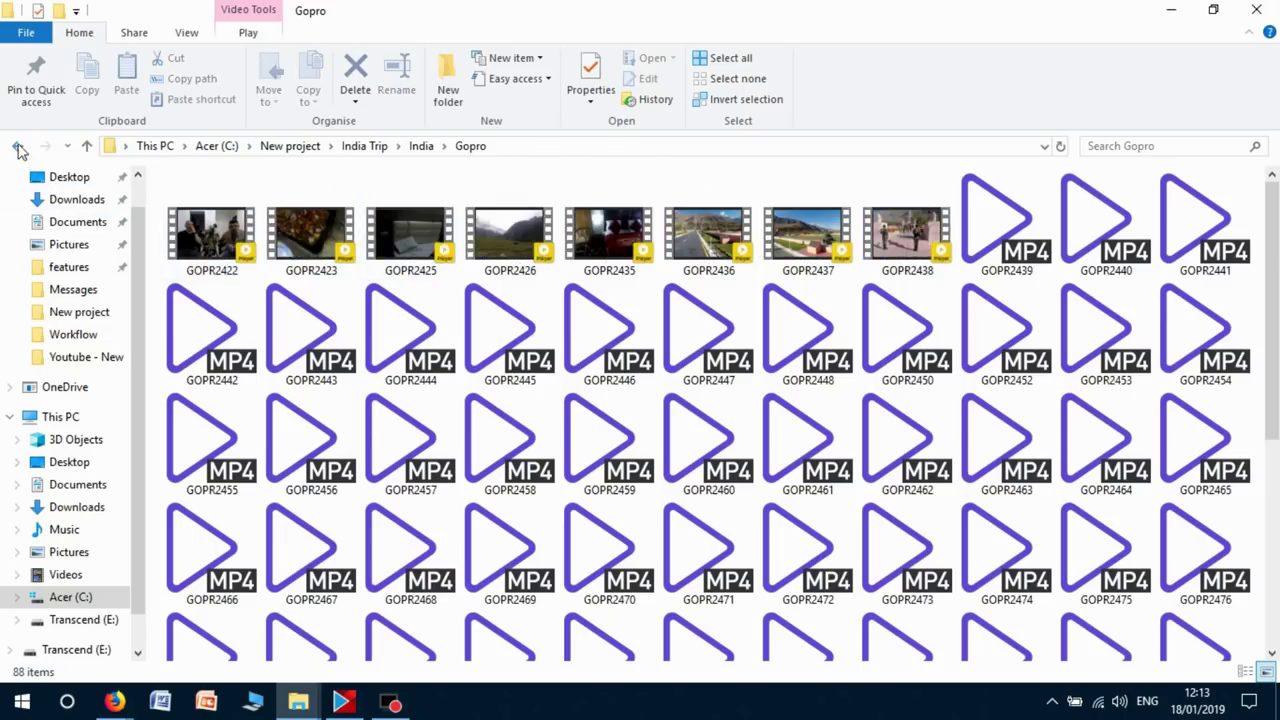
pyautogui.click(20, 147)
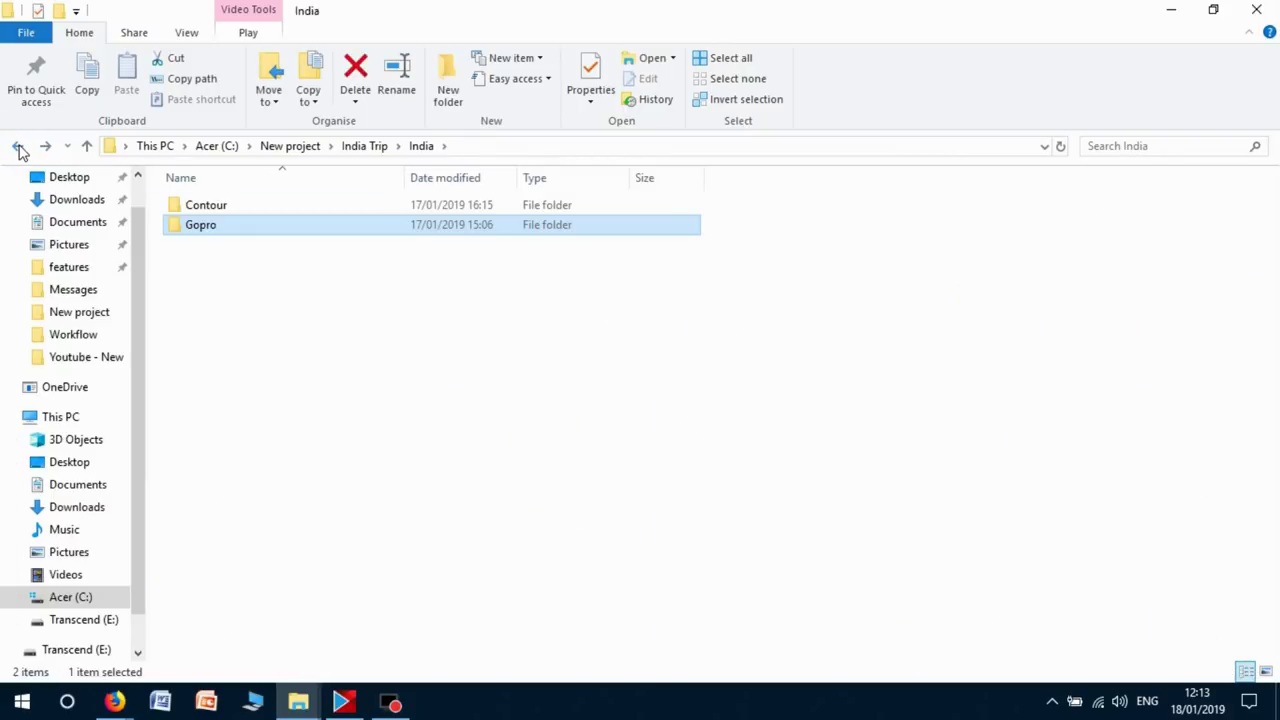
pyautogui.click(18, 147)
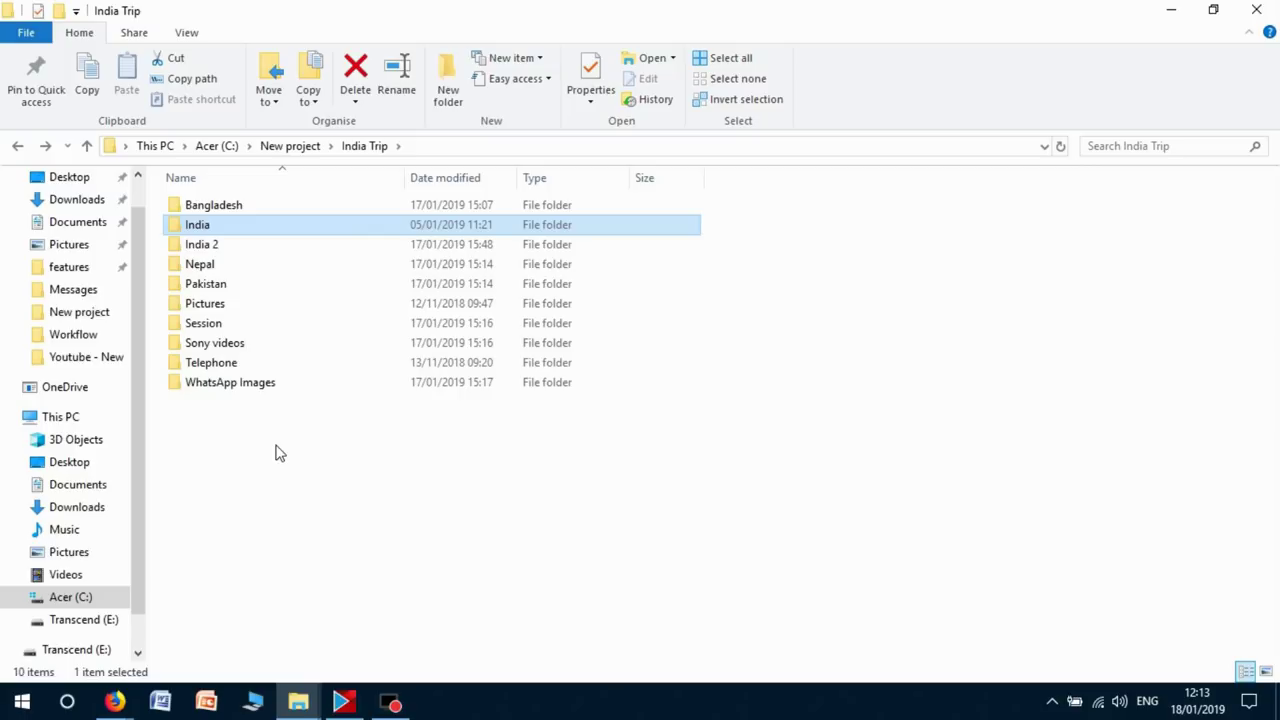
pyautogui.doubleClick(208, 330)
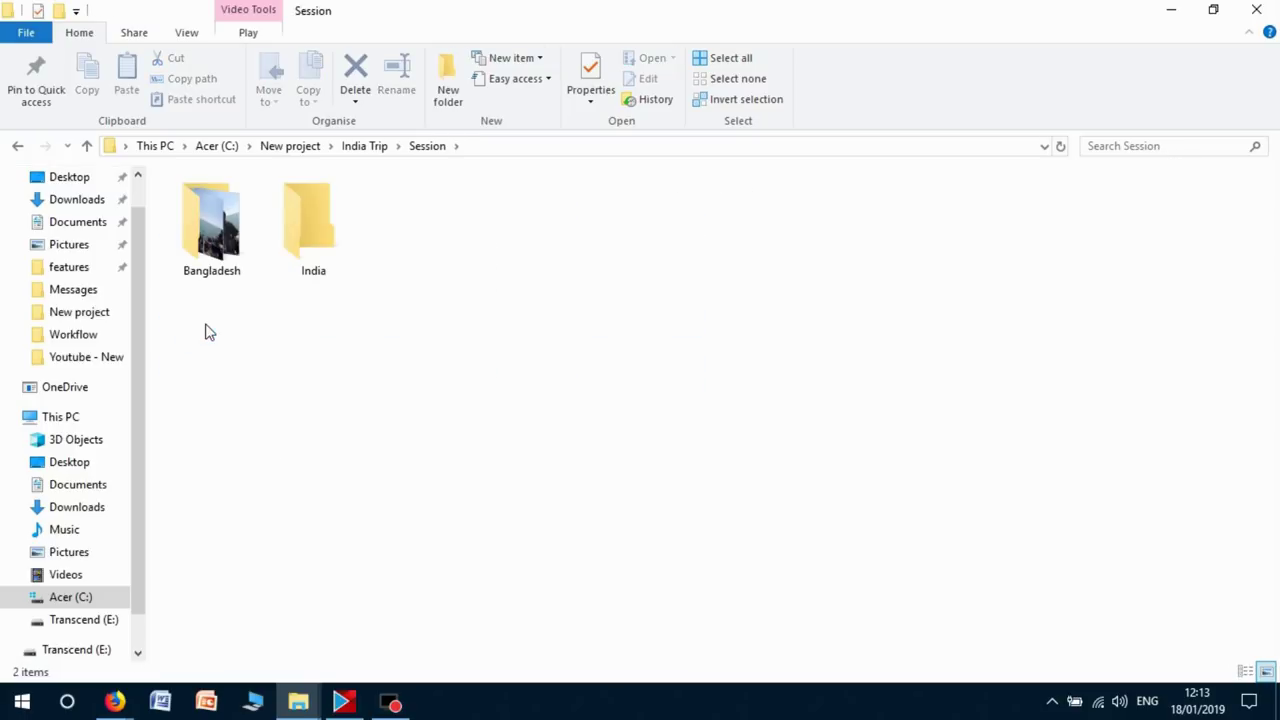
pyautogui.doubleClick(320, 208)
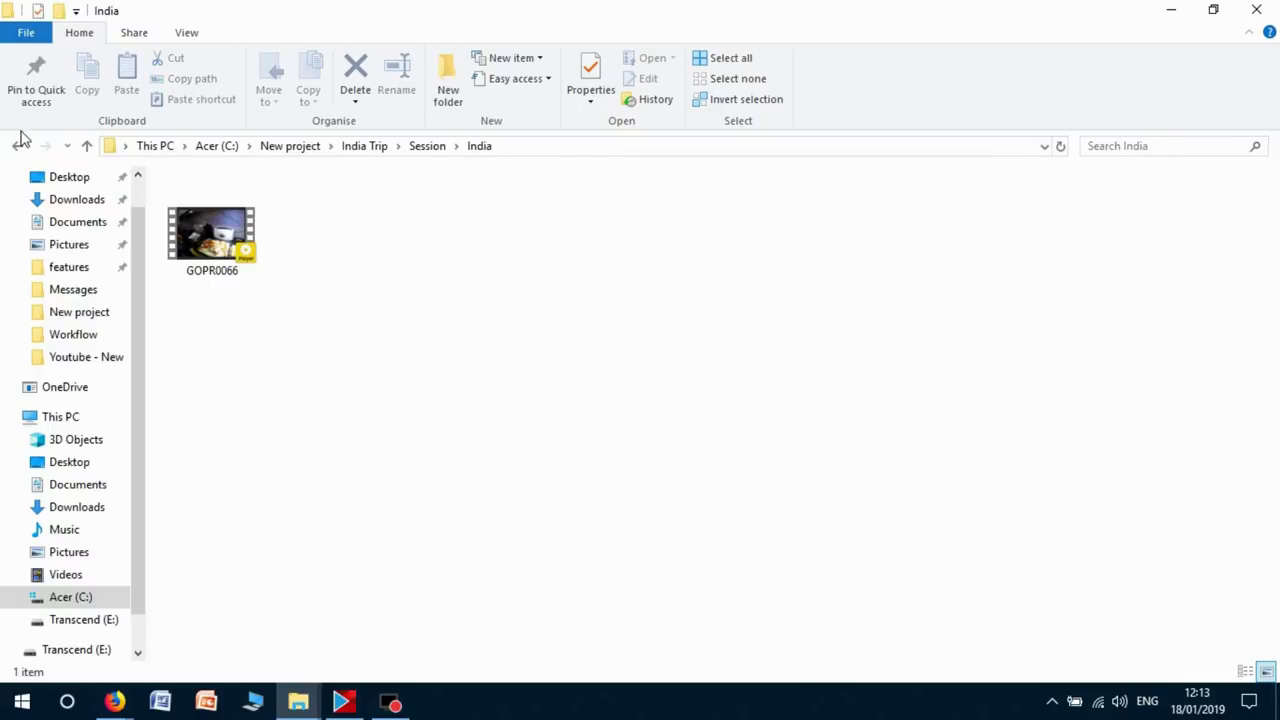
pyautogui.click(22, 145)
pyautogui.doubleClick(218, 225)
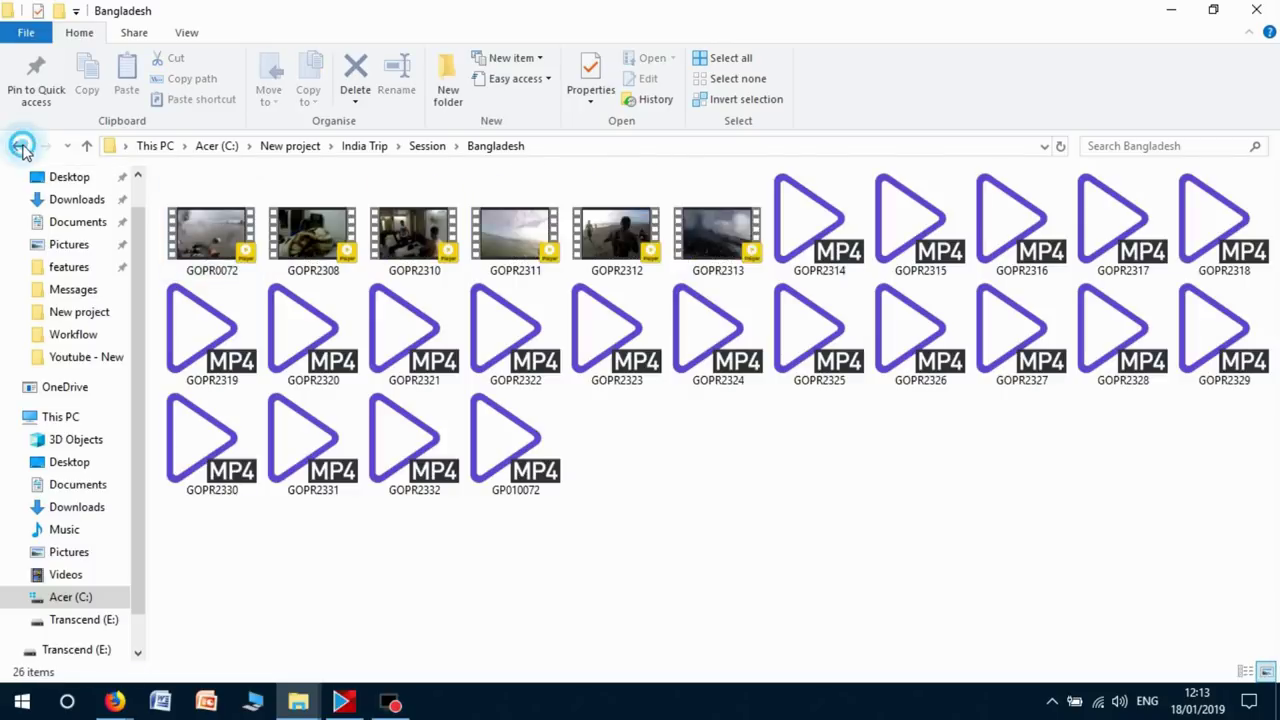
pyautogui.click(18, 145)
pyautogui.click(18, 145)
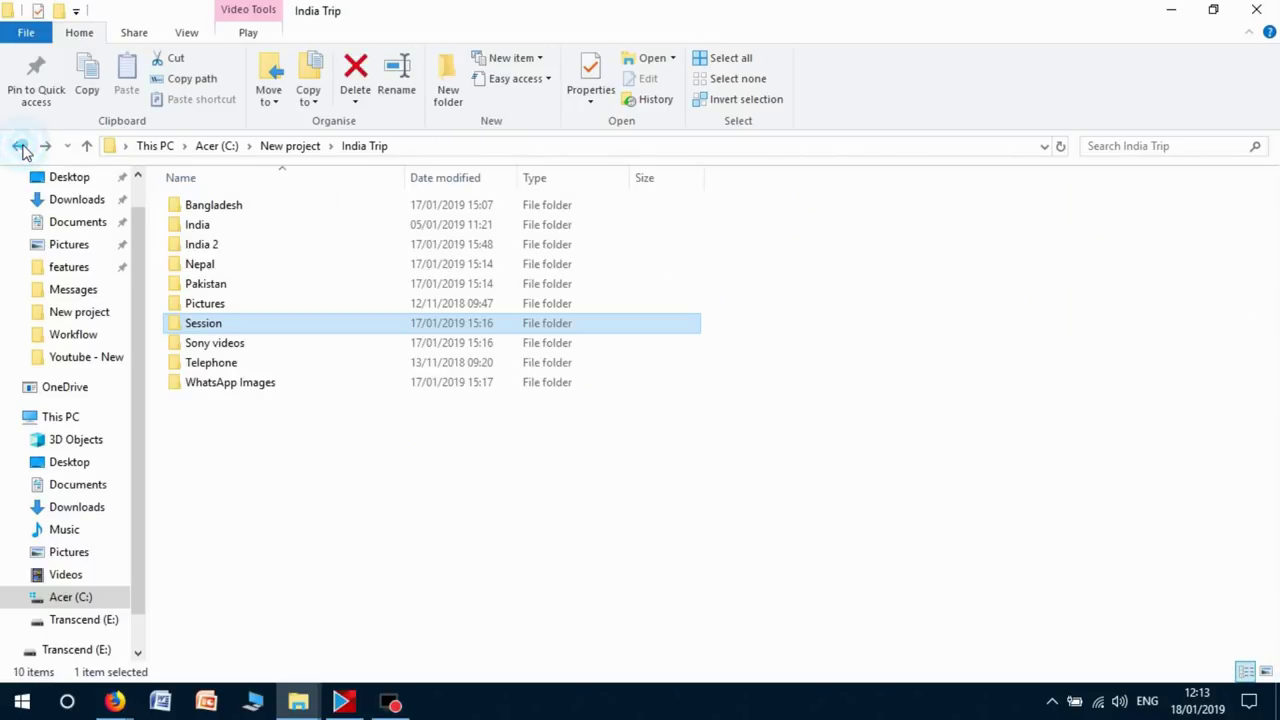
pyautogui.doubleClick(212, 344)
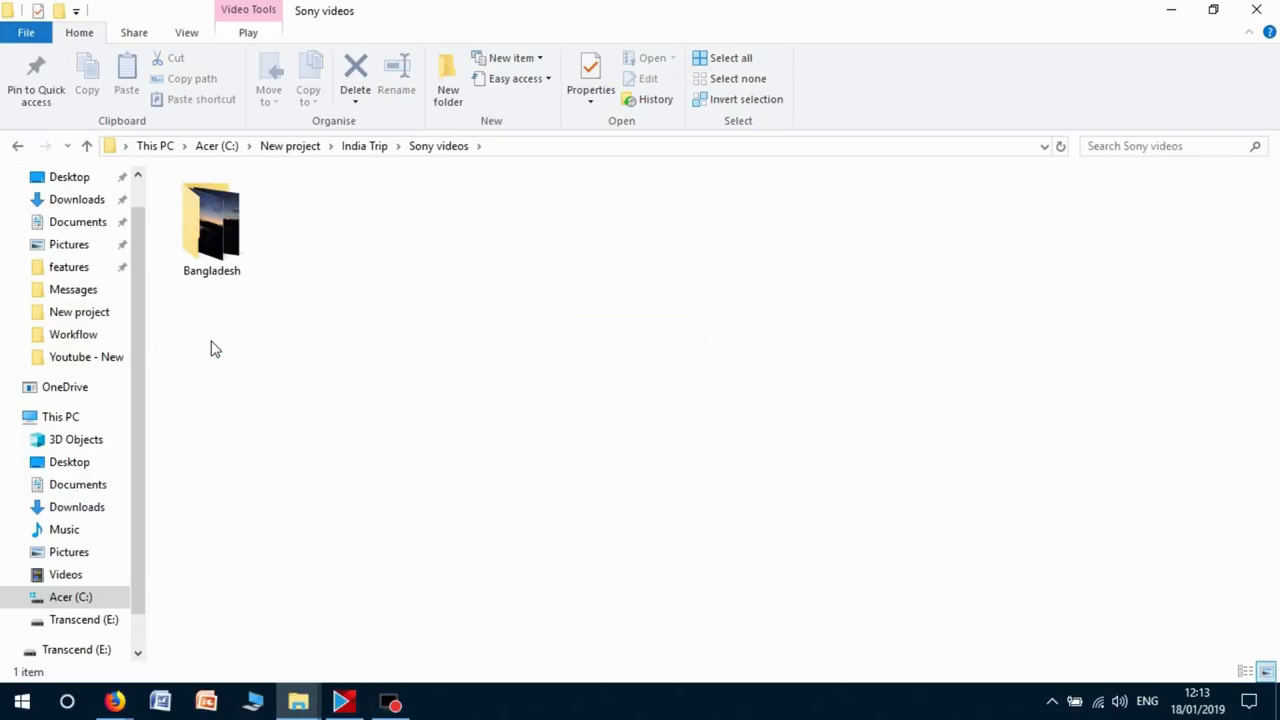
pyautogui.doubleClick(212, 225)
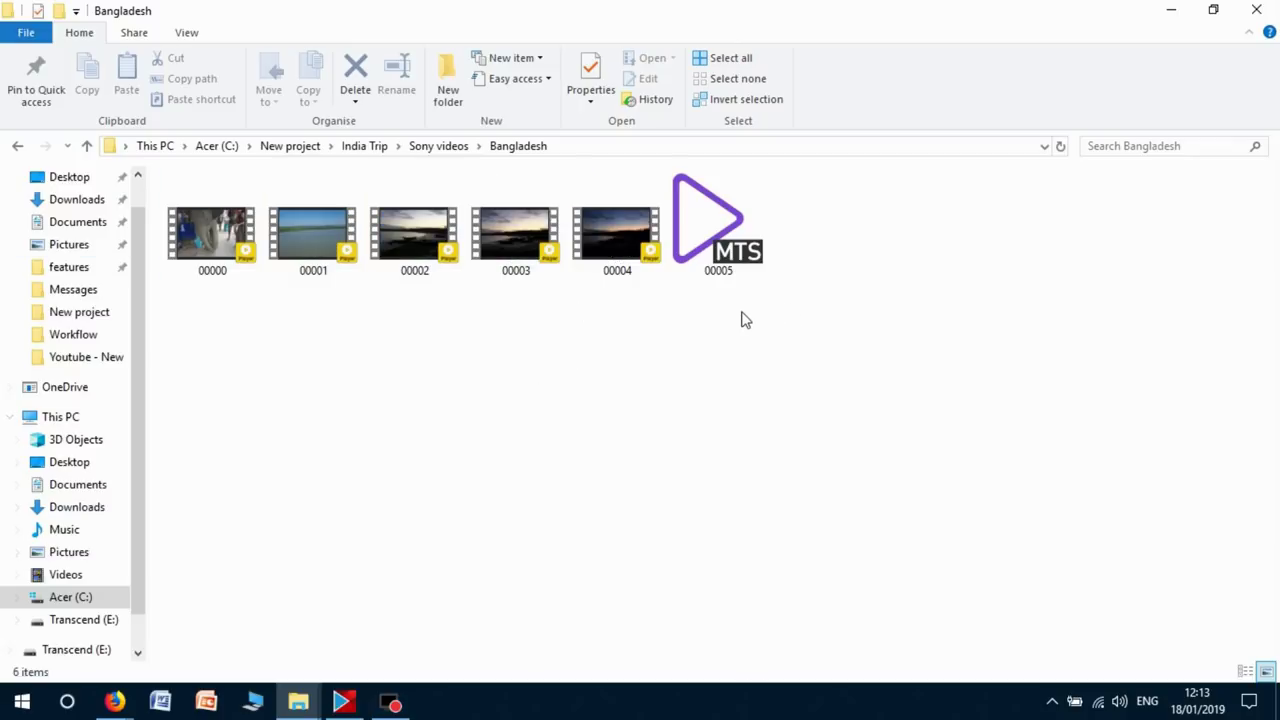
pyautogui.click(17, 146)
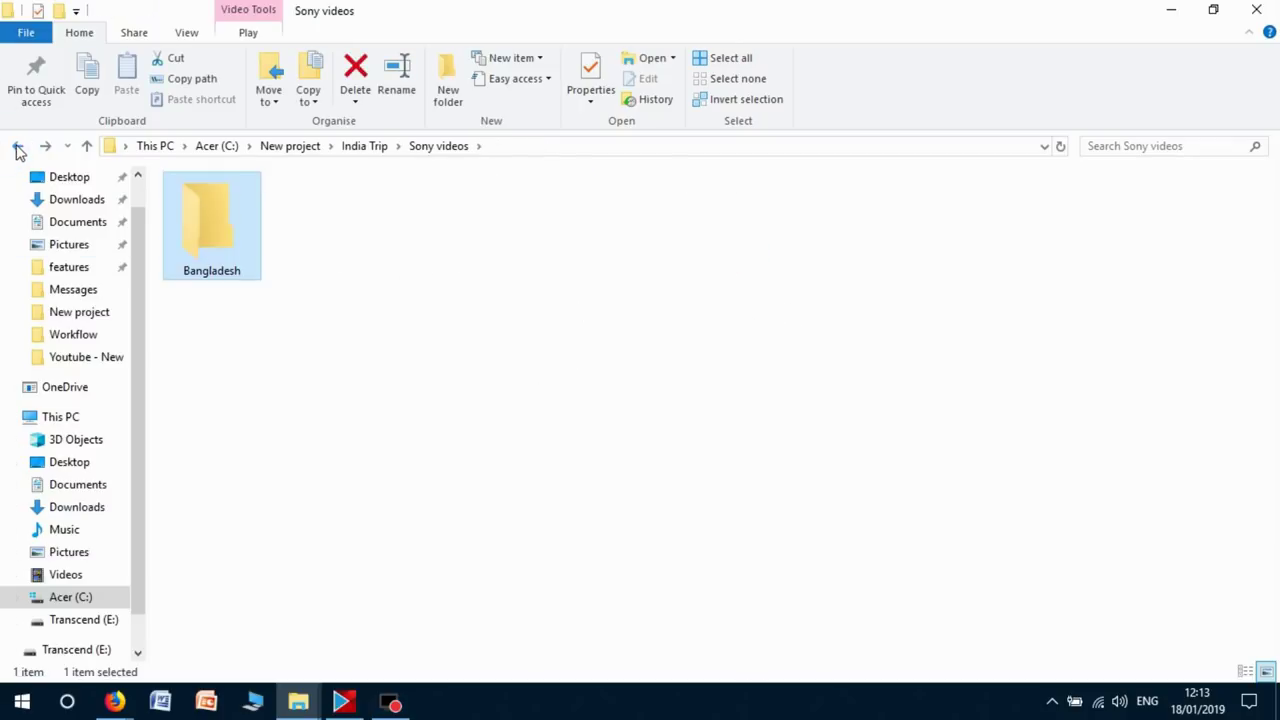
pyautogui.click(17, 146)
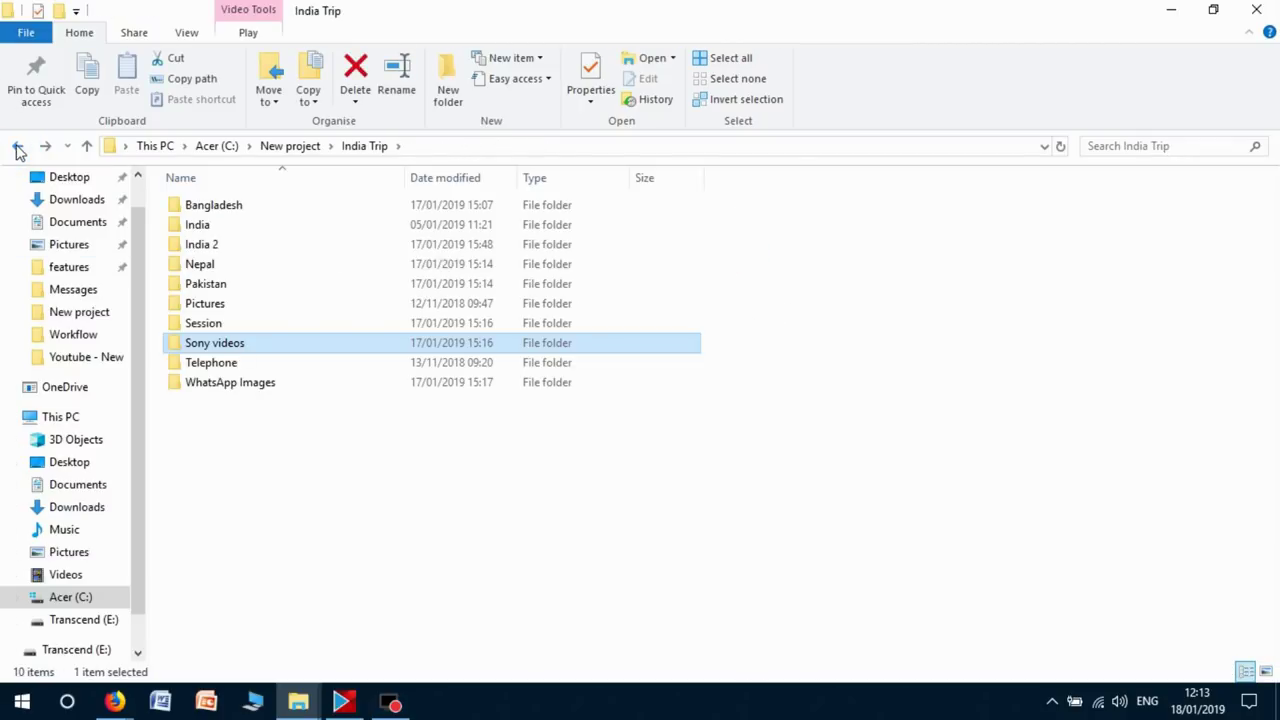
# Look through the Telephone folder's CAT camera and Whatapp pictures folders, then return to India Trip.
pyautogui.doubleClick(214, 365)
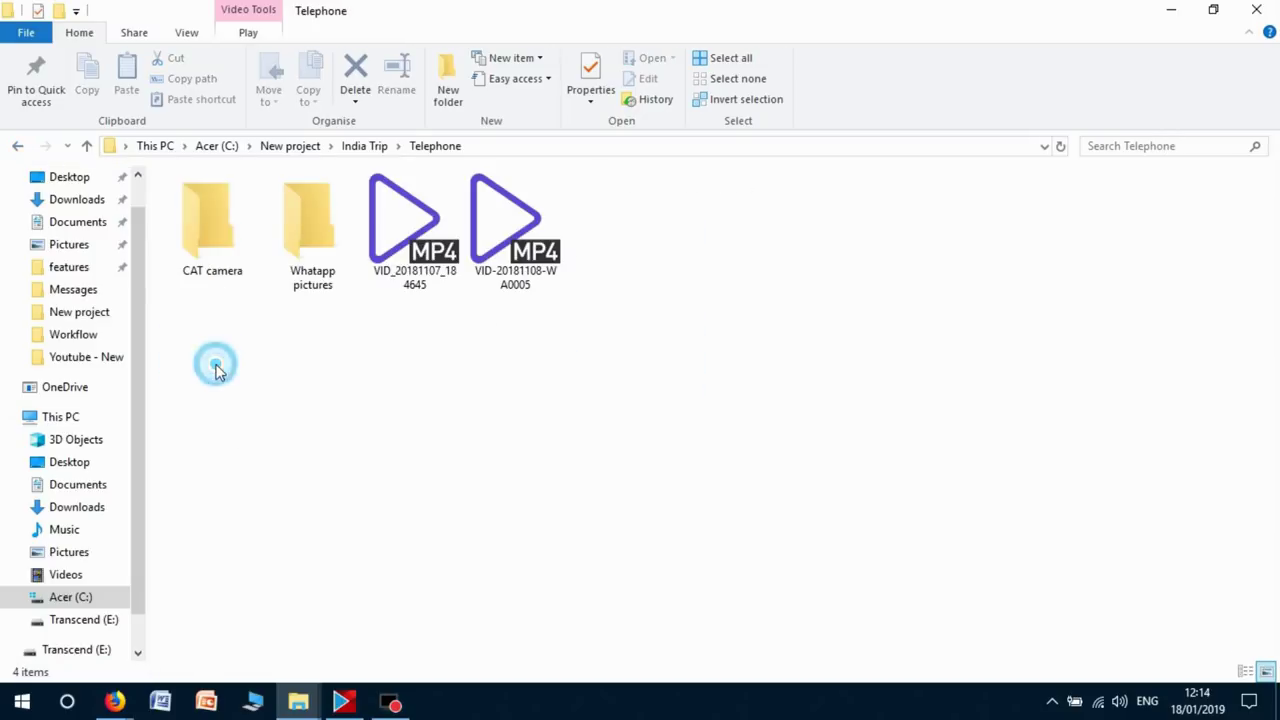
pyautogui.doubleClick(212, 222)
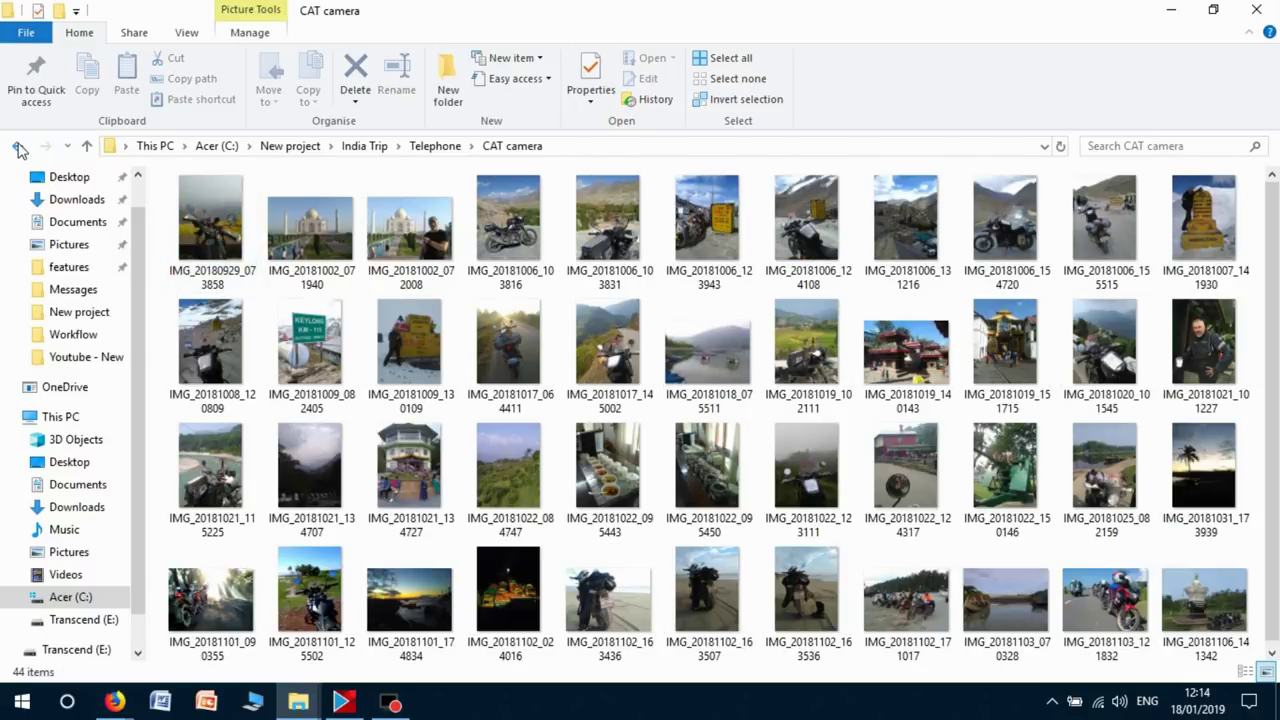
pyautogui.click(20, 147)
pyautogui.doubleClick(314, 214)
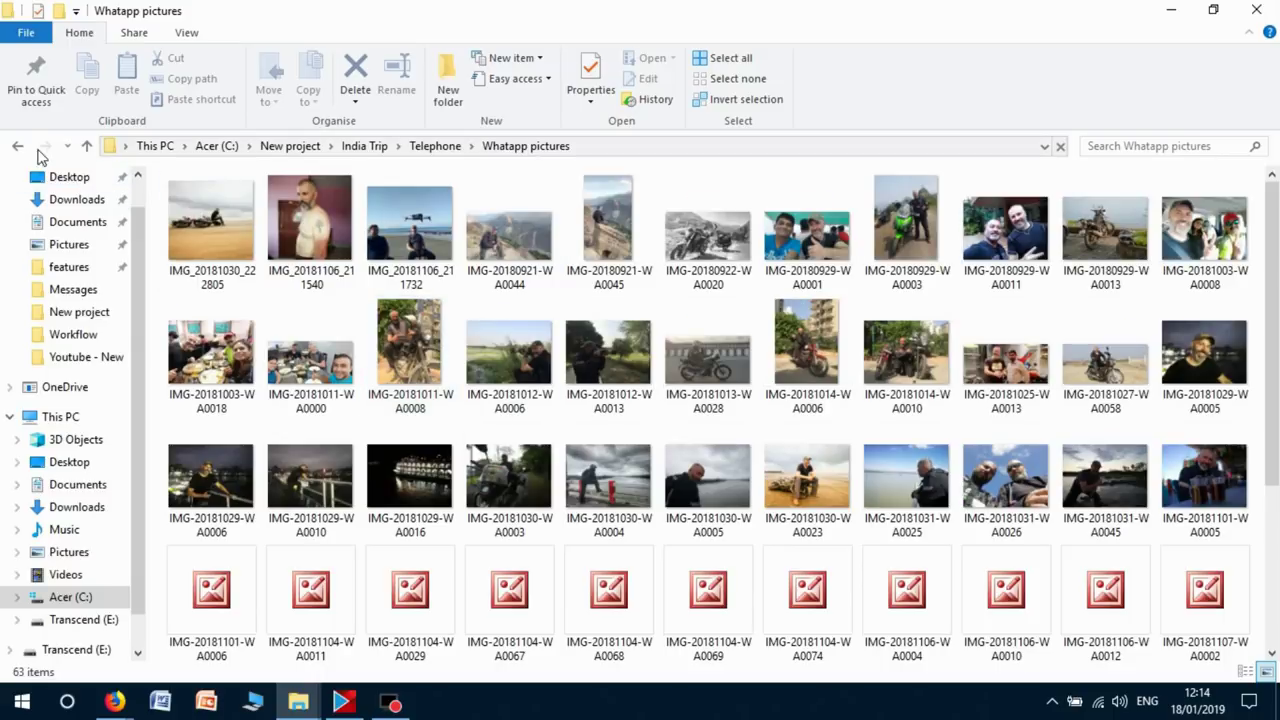
pyautogui.click(22, 148)
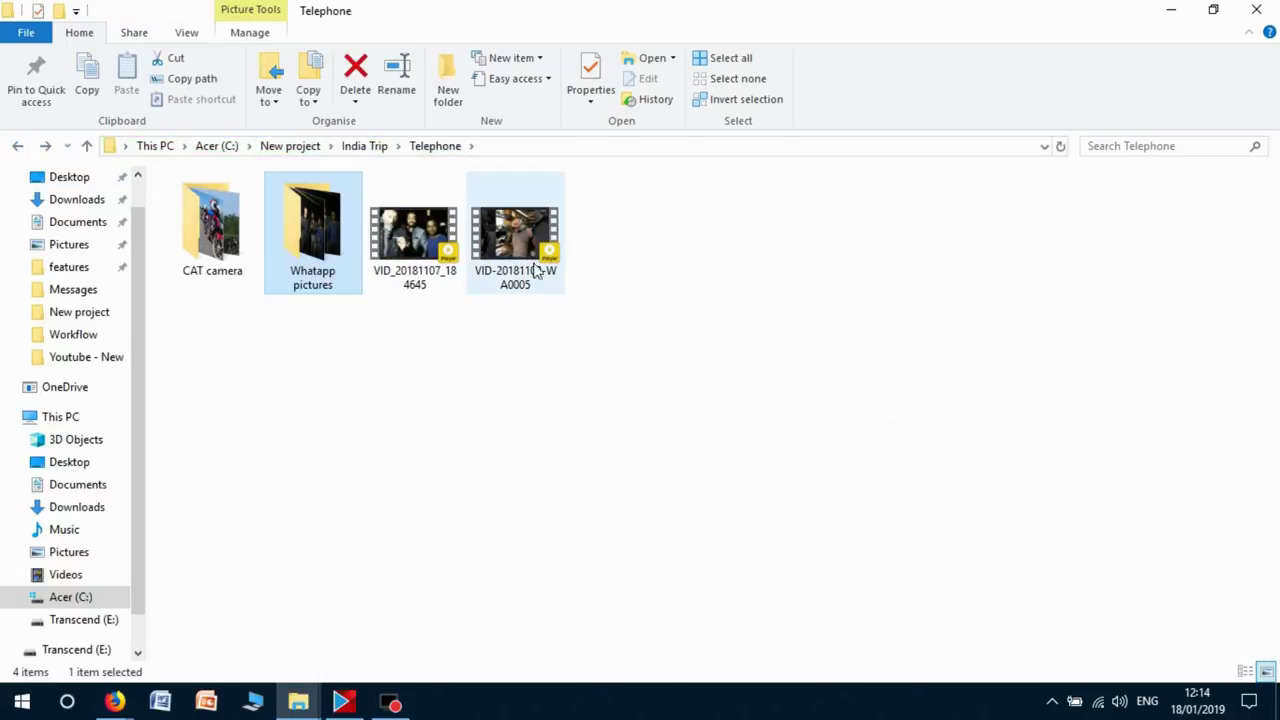
pyautogui.click(22, 148)
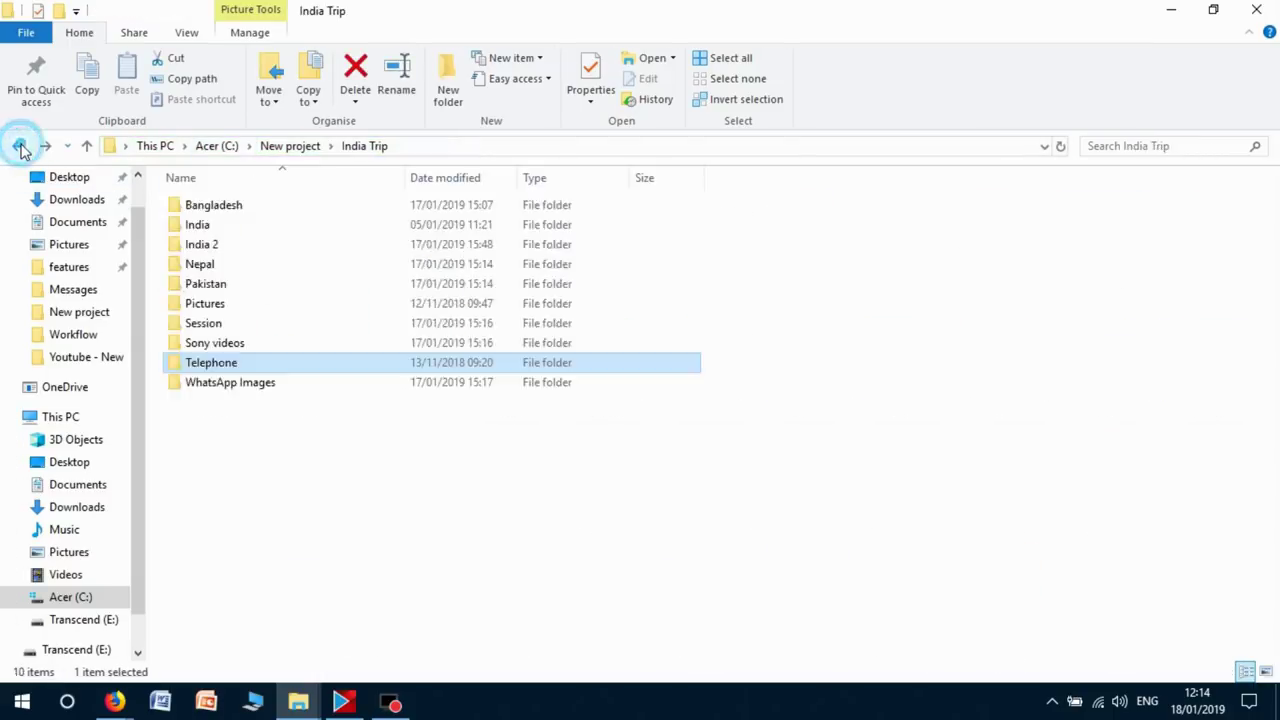
# Check the WhatsApp Images folder, close File Explorer and switch back to VideoStudio.
pyautogui.doubleClick(252, 393)
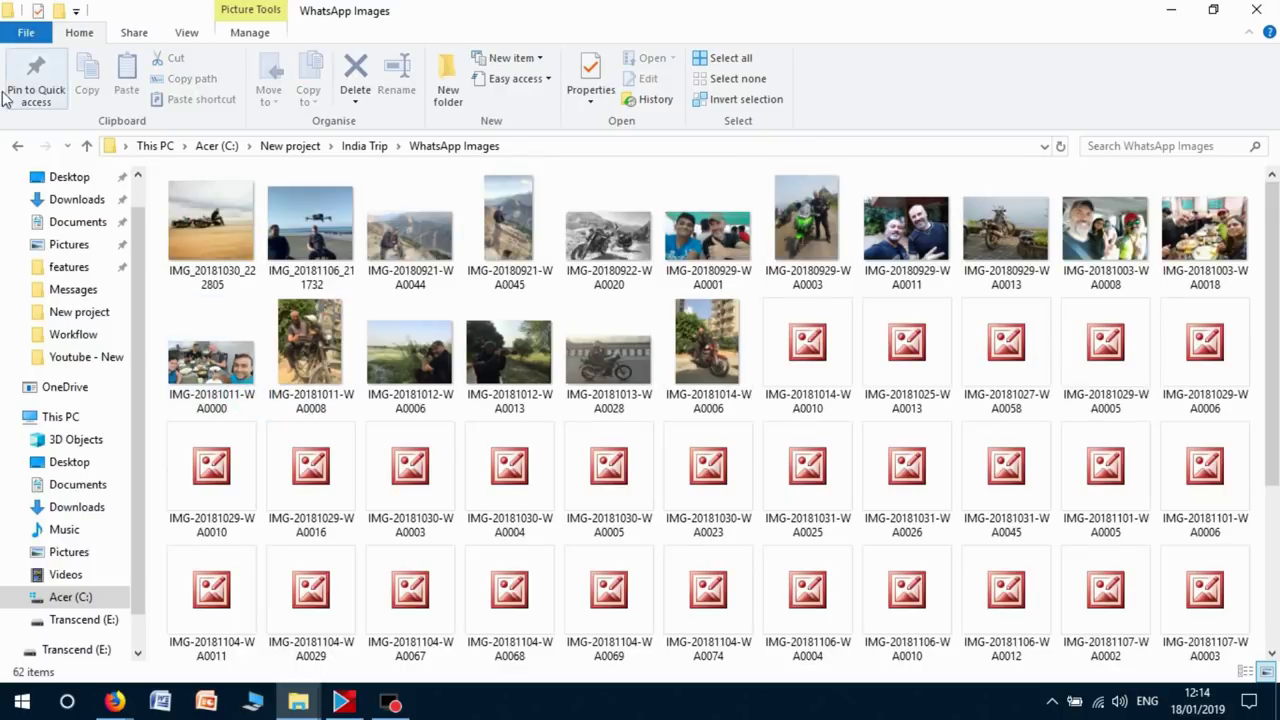
pyautogui.click(17, 150)
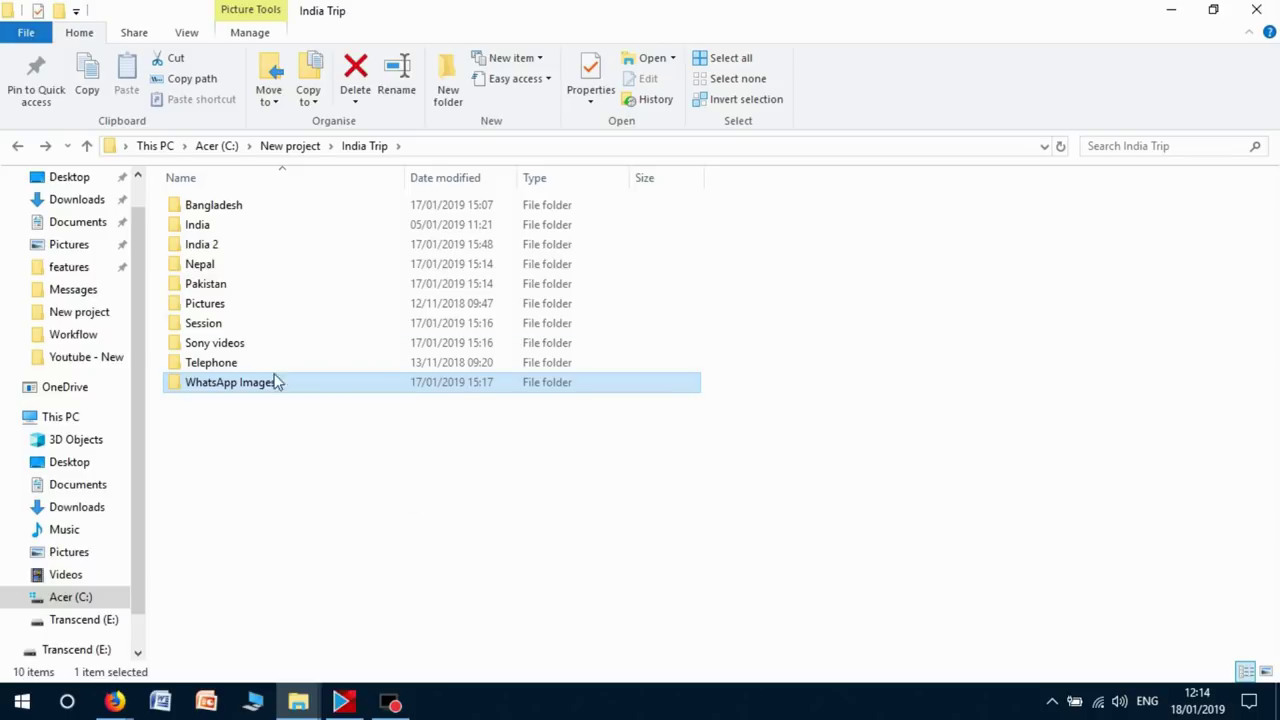
pyautogui.click(1256, 10)
pyautogui.click(345, 704)
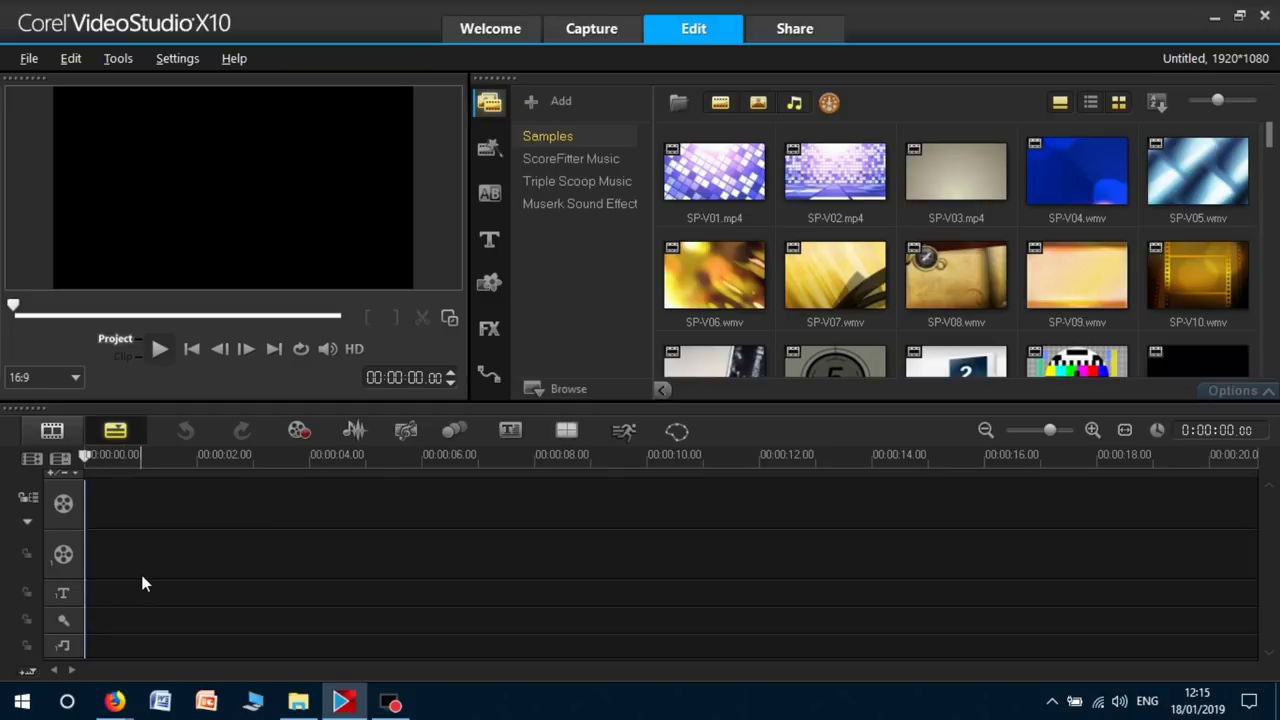
pyautogui.rightClick(151, 506)
# Start inserting video and browse to C:\New project\India Trip\India\Contour.
pyautogui.click(211, 519)
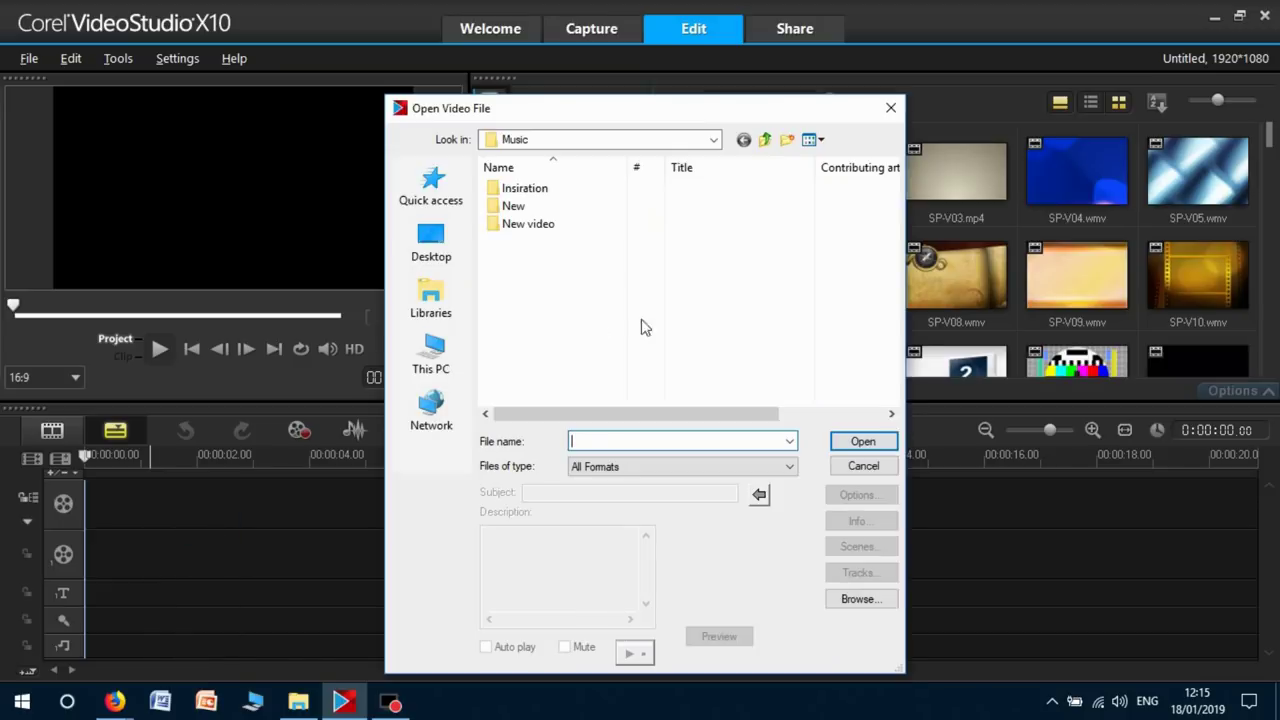
pyautogui.click(431, 352)
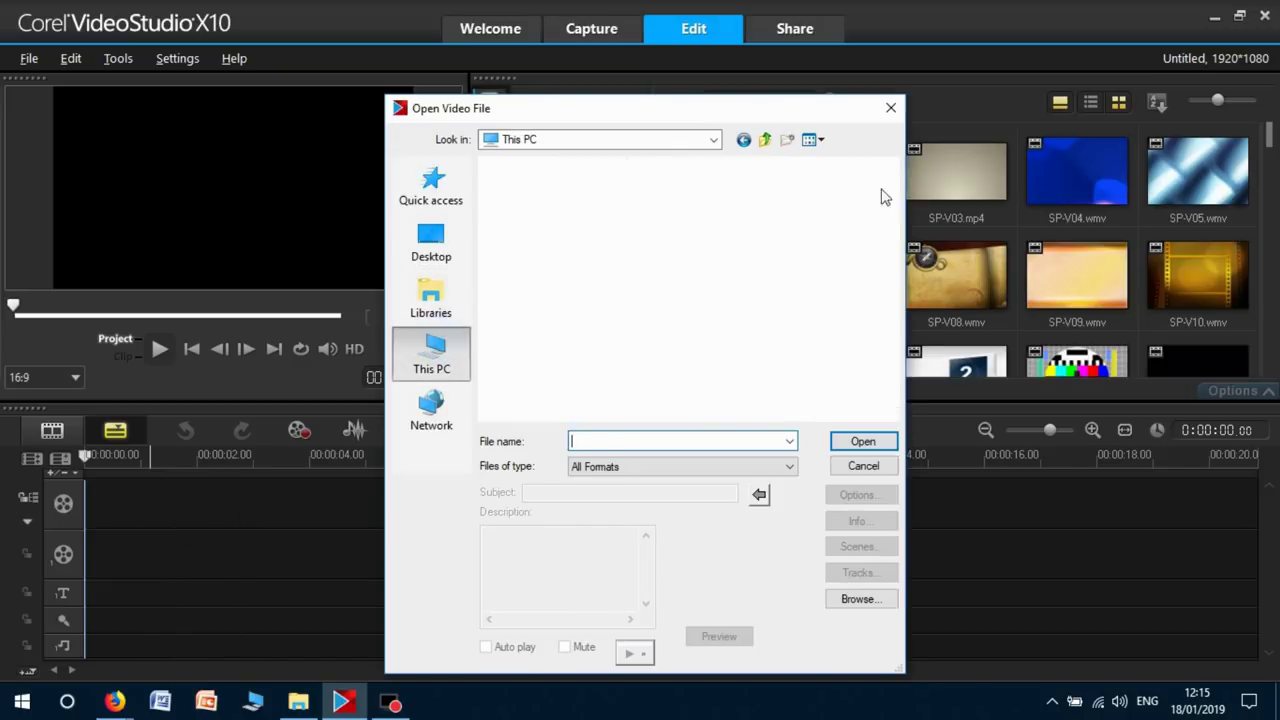
pyautogui.moveTo(886, 210); pyautogui.dragTo(868, 287)
pyautogui.scroll(-3, 860, 310)
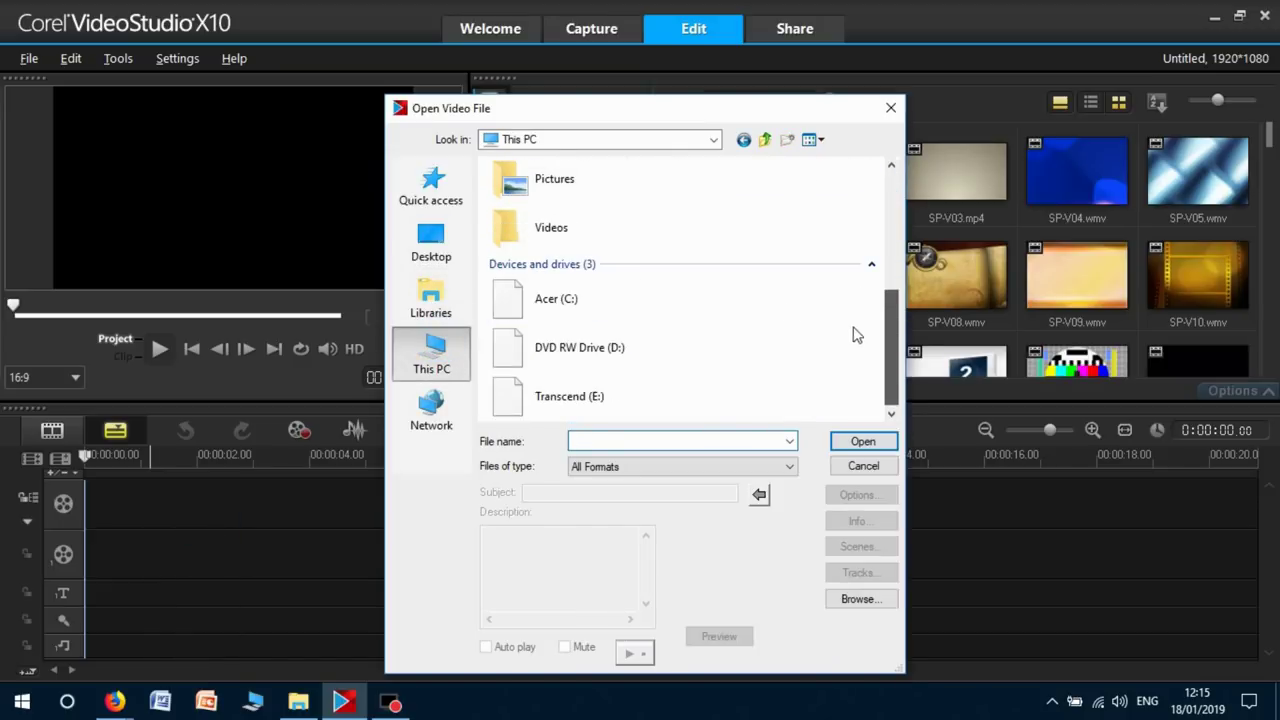
pyautogui.doubleClick(520, 288)
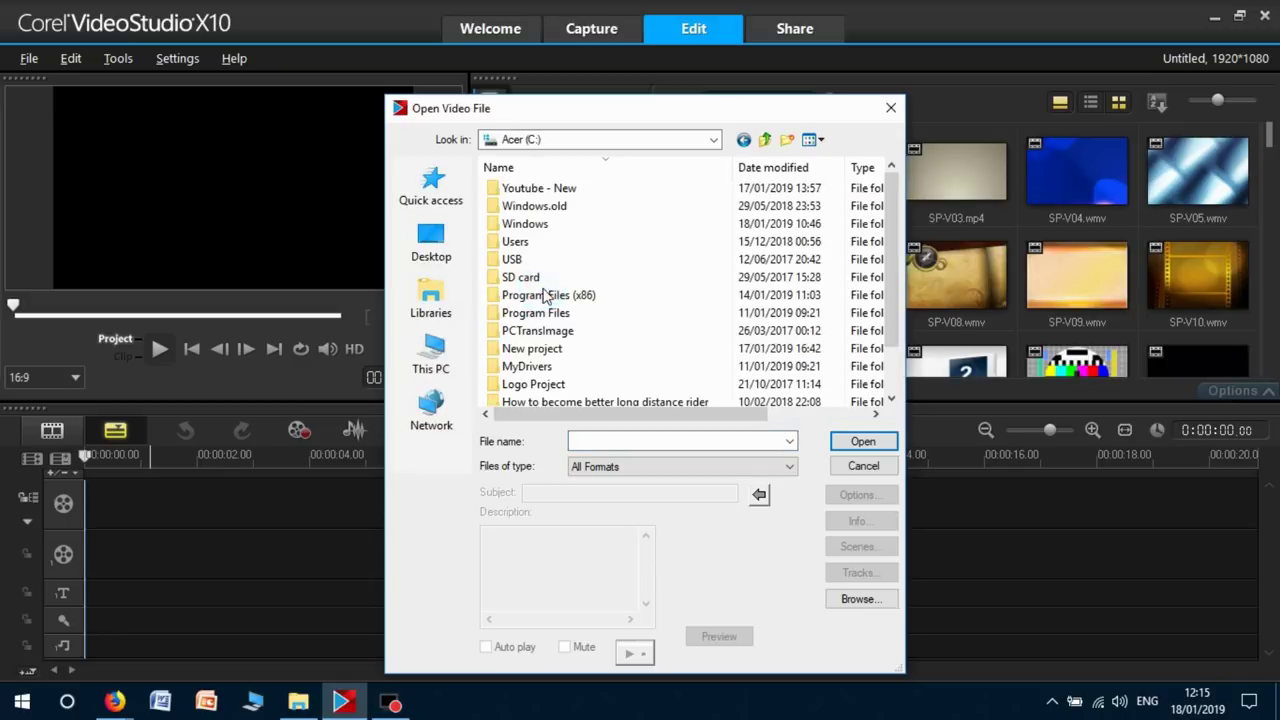
pyautogui.doubleClick(535, 348)
pyautogui.doubleClick(537, 215)
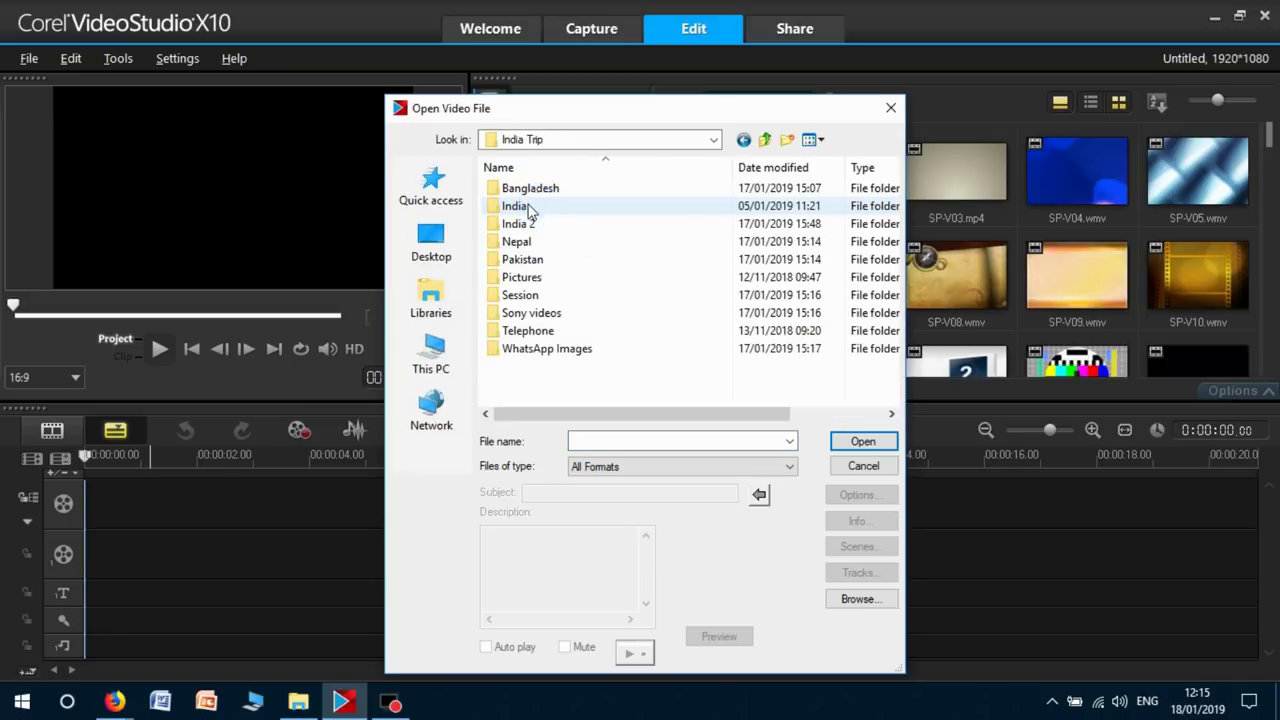
pyautogui.doubleClick(522, 207)
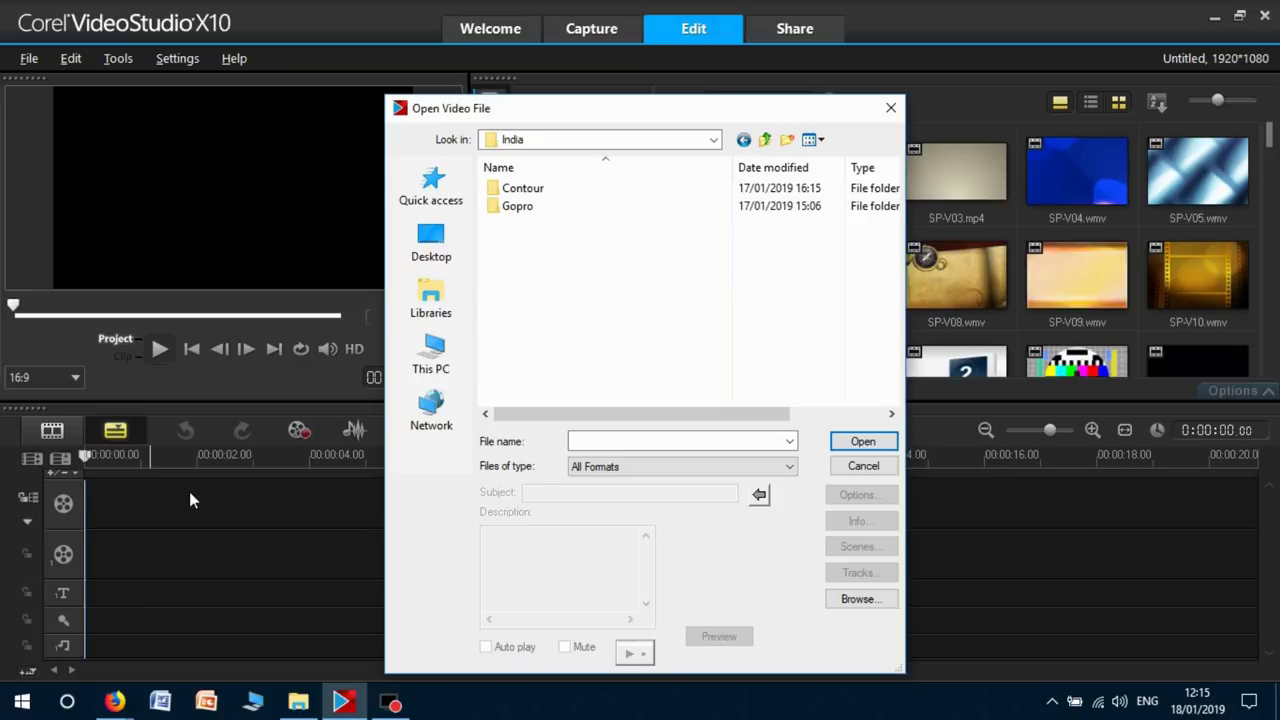
pyautogui.doubleClick(530, 190)
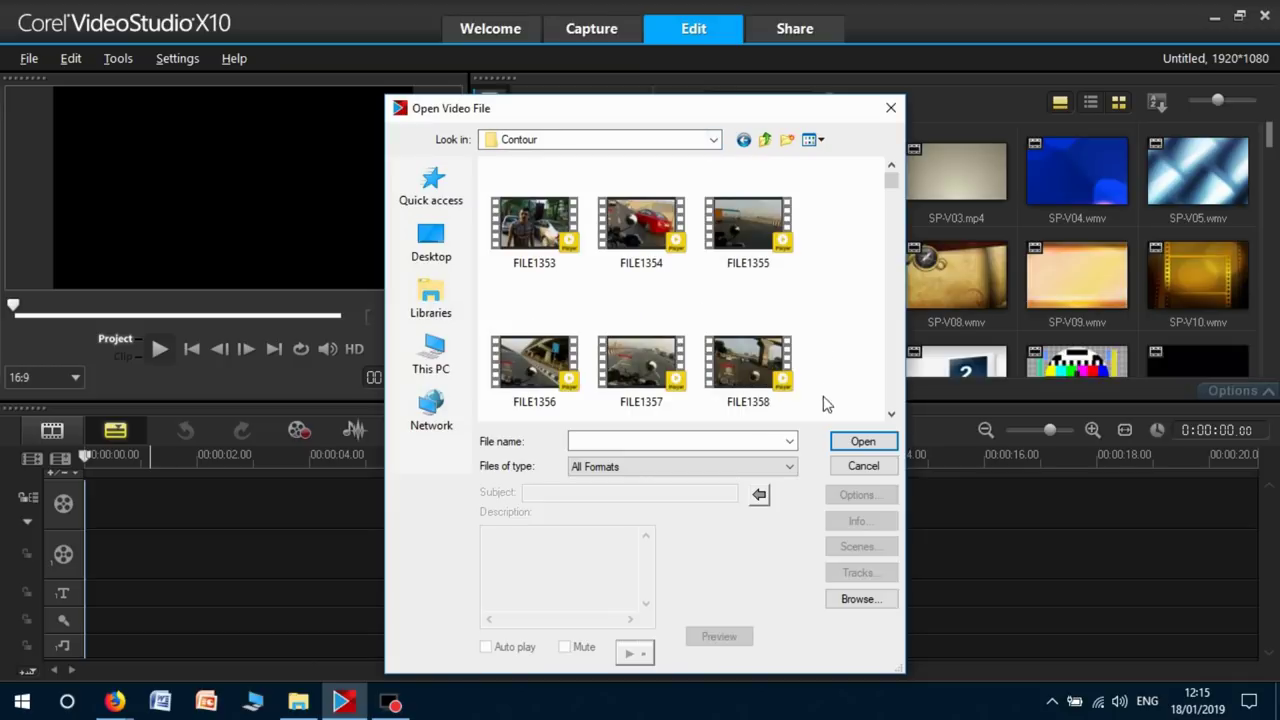
# Insert FILE1353–FILE1358 onto the video track, match project settings, and select FILE1353.
pyautogui.moveTo(823, 396); pyautogui.dragTo(521, 370)
pyautogui.moveTo(507, 227); pyautogui.dragTo(507, 227)
pyautogui.click(863, 441)
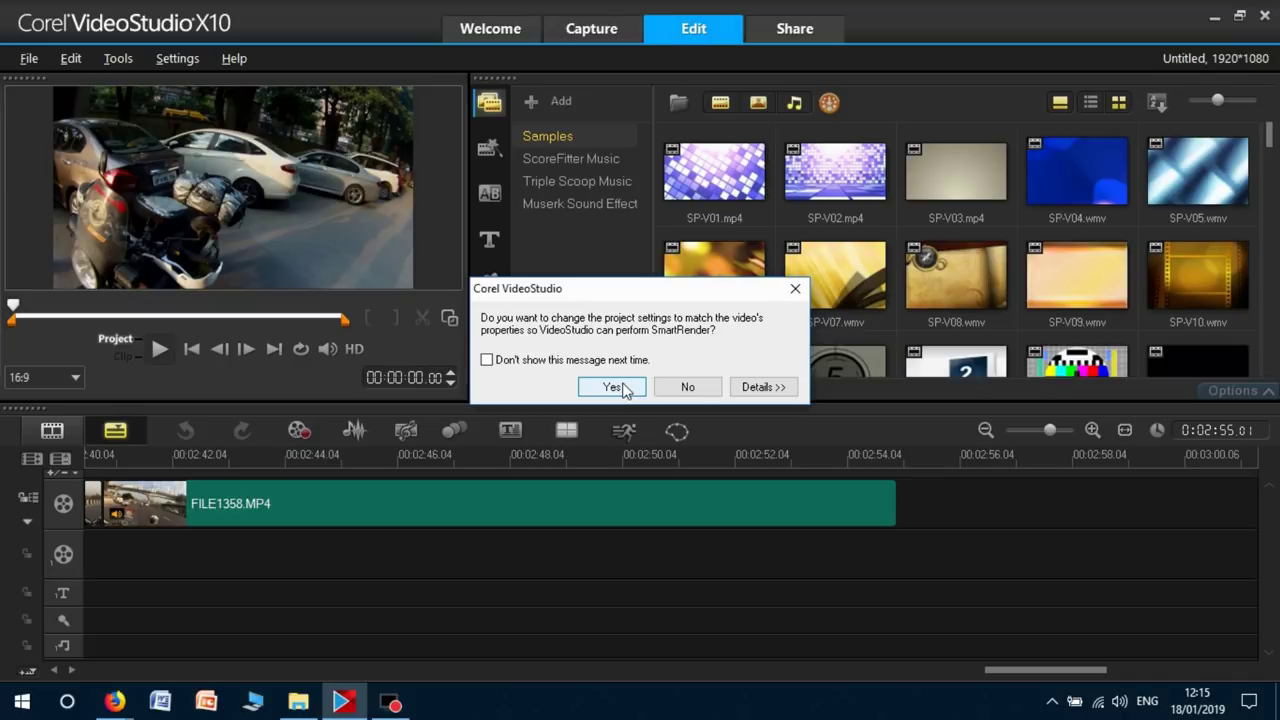
pyautogui.click(614, 387)
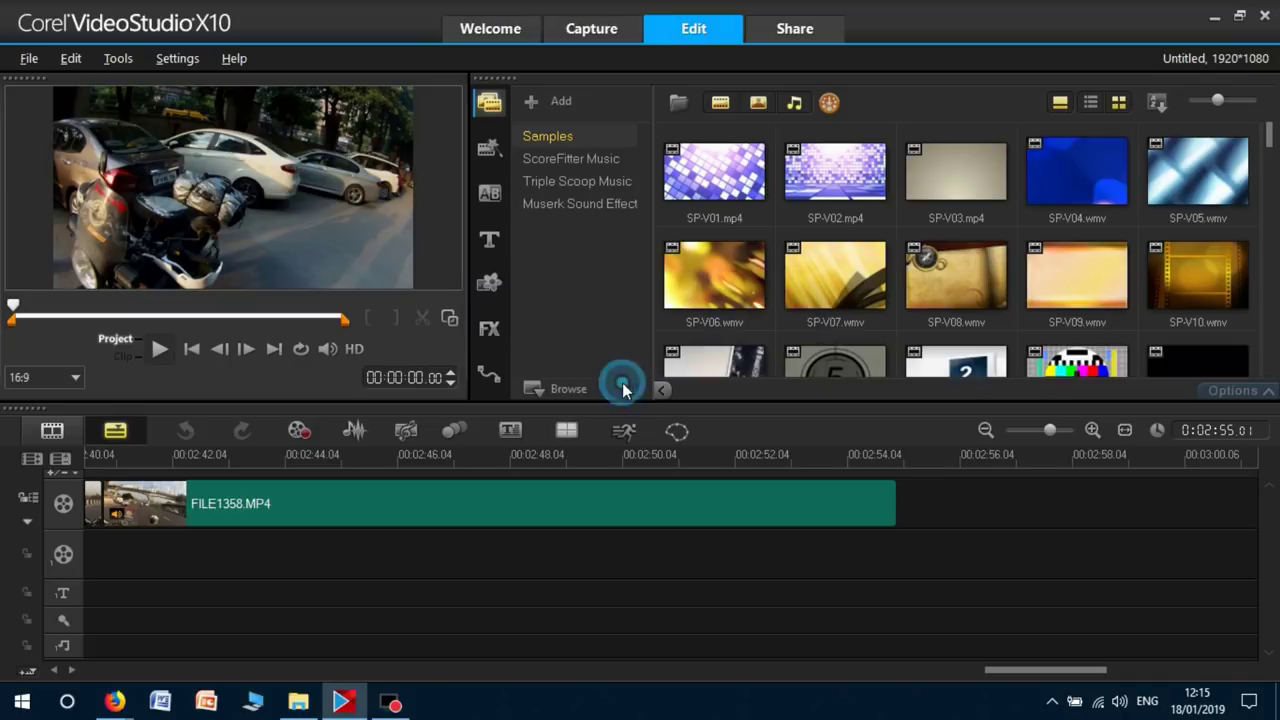
pyautogui.press('Home')
pyautogui.click(1026, 667)
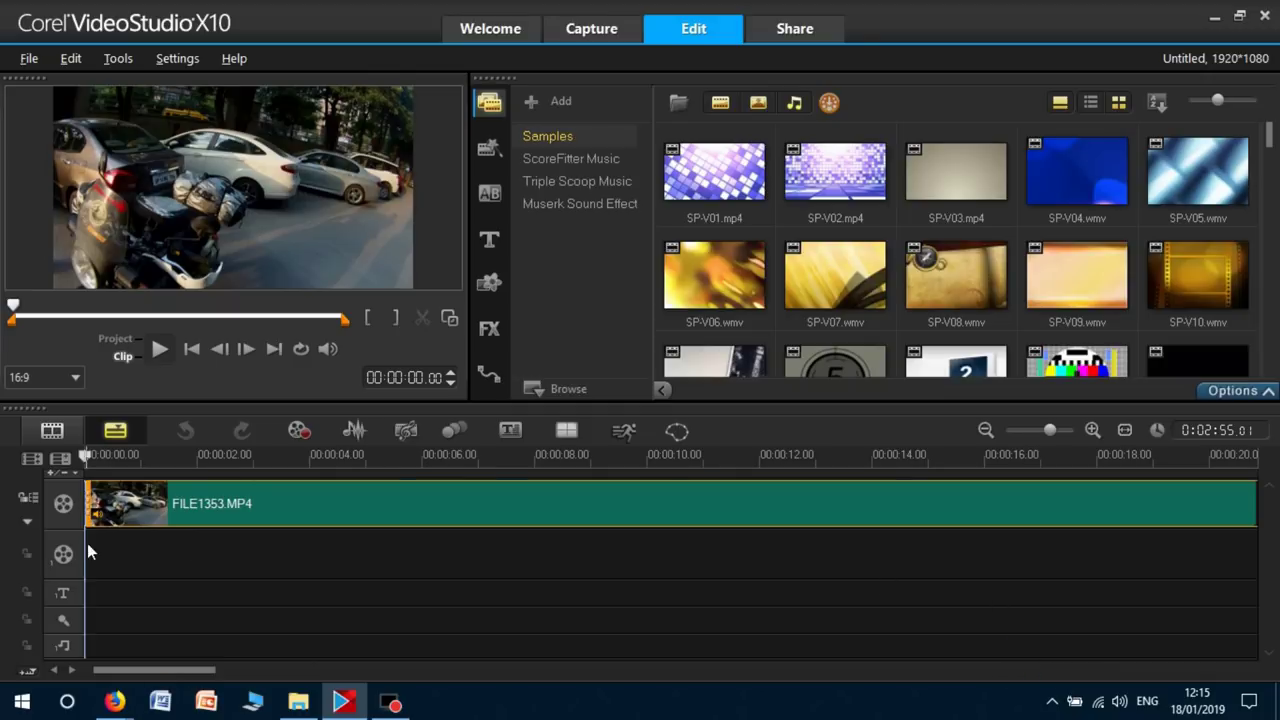
# Split FILE1353 at about 3 seconds, delete the opening part, and move to 00:00:37.
pyautogui.click(98, 548)
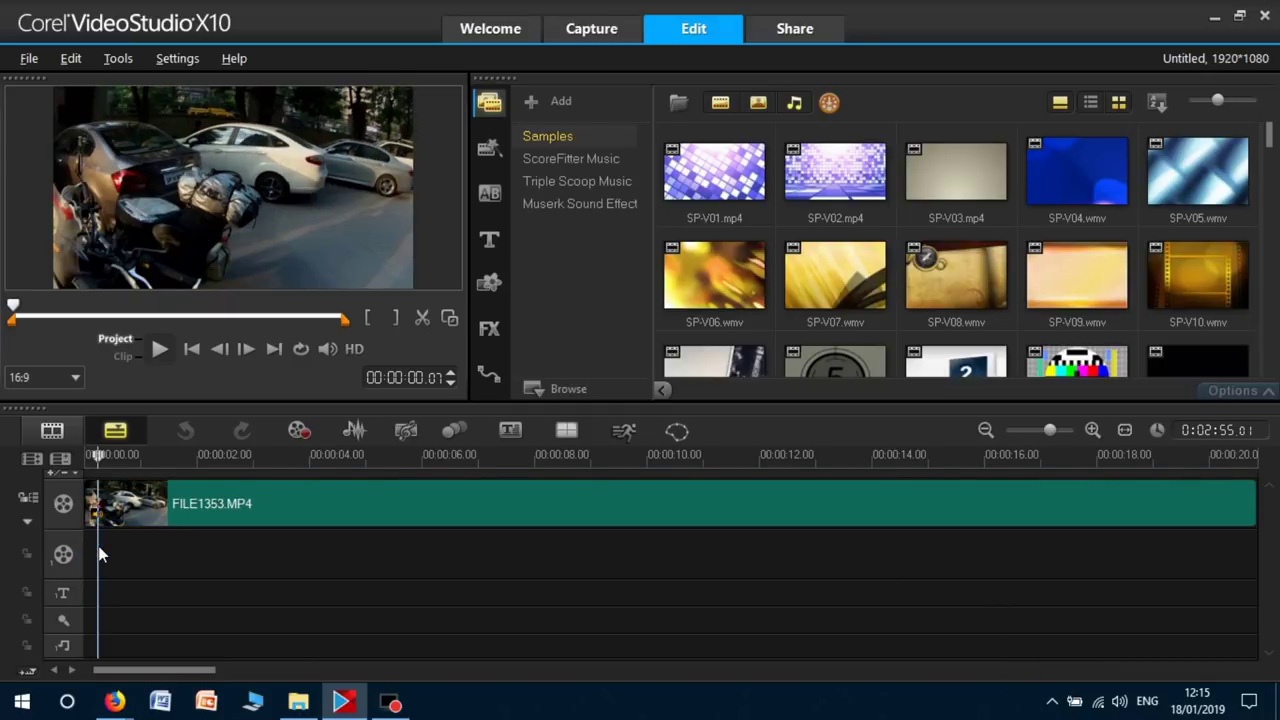
pyautogui.click(160, 349)
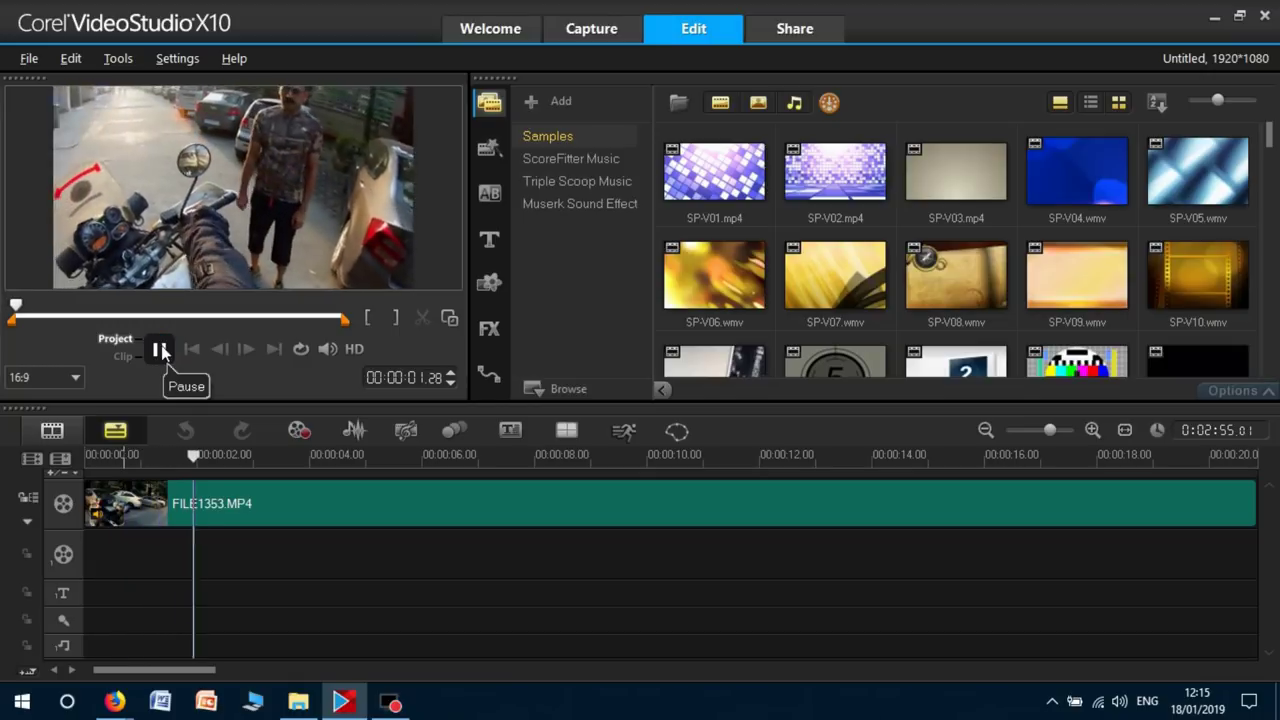
pyautogui.press('space')
pyautogui.click(421, 318)
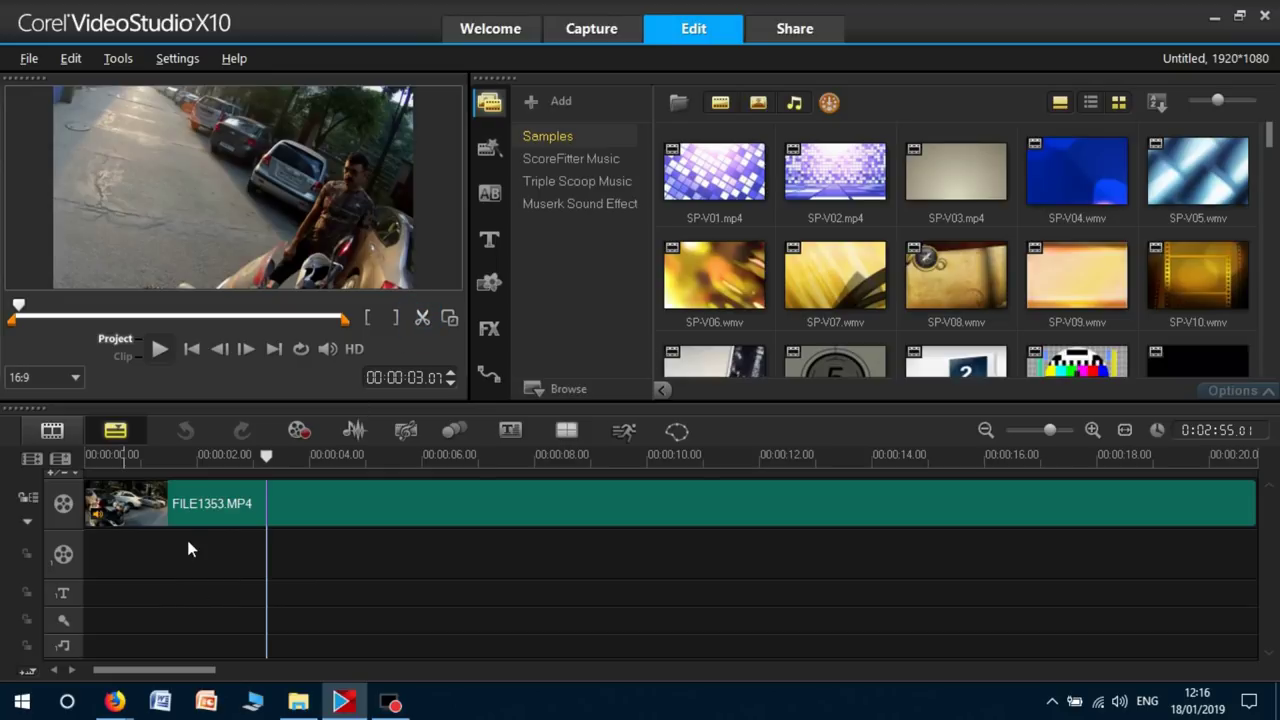
pyautogui.click(205, 507)
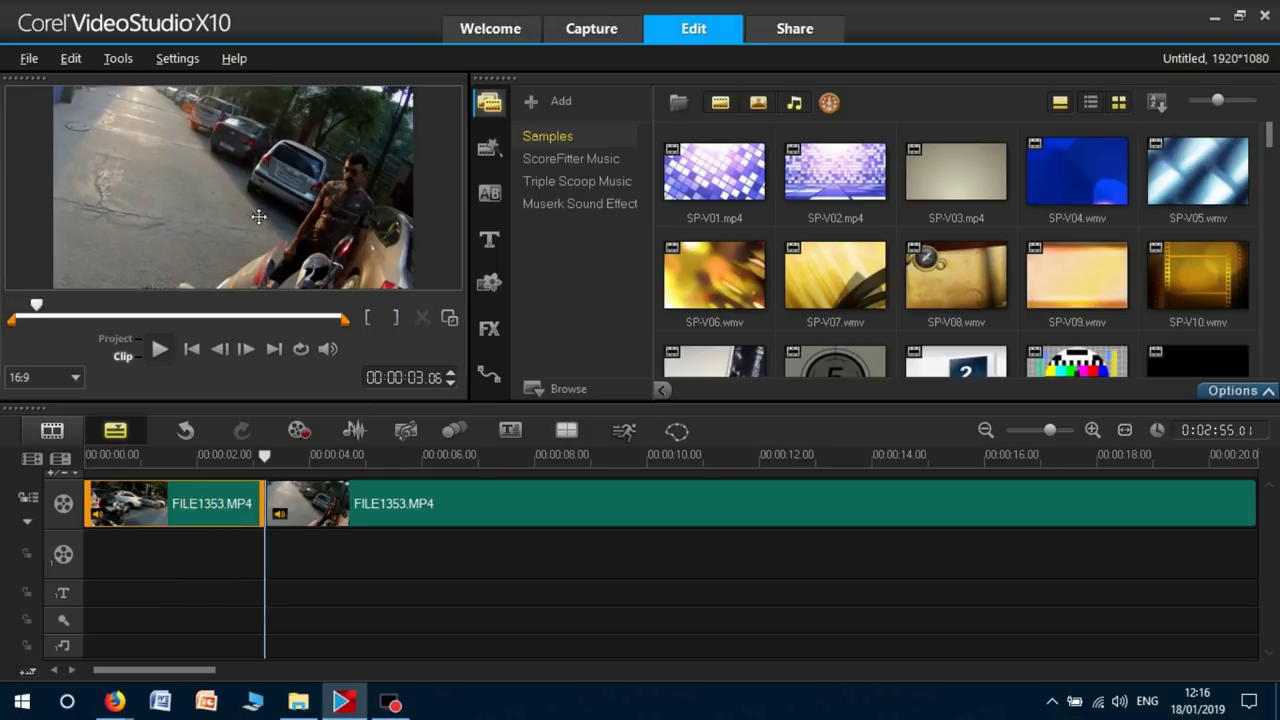
pyautogui.rightClick(205, 507)
pyautogui.click(257, 59)
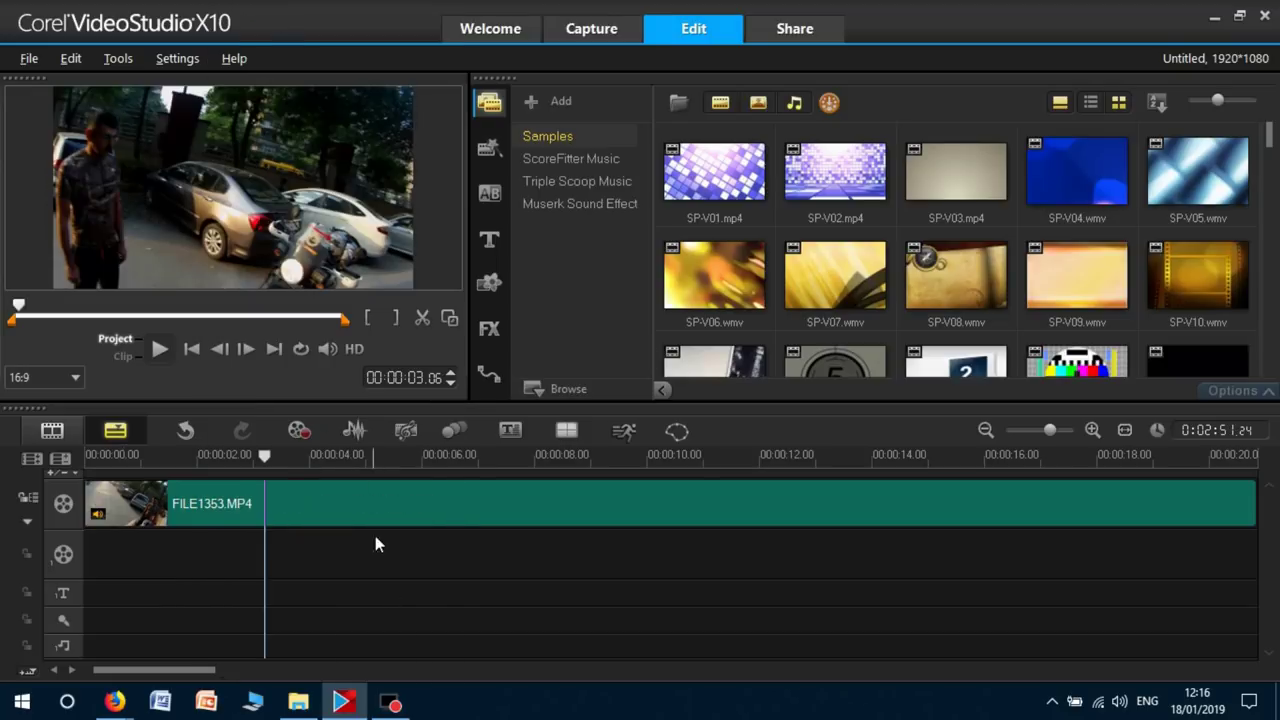
pyautogui.moveTo(178, 668); pyautogui.dragTo(340, 665)
pyautogui.click(284, 553)
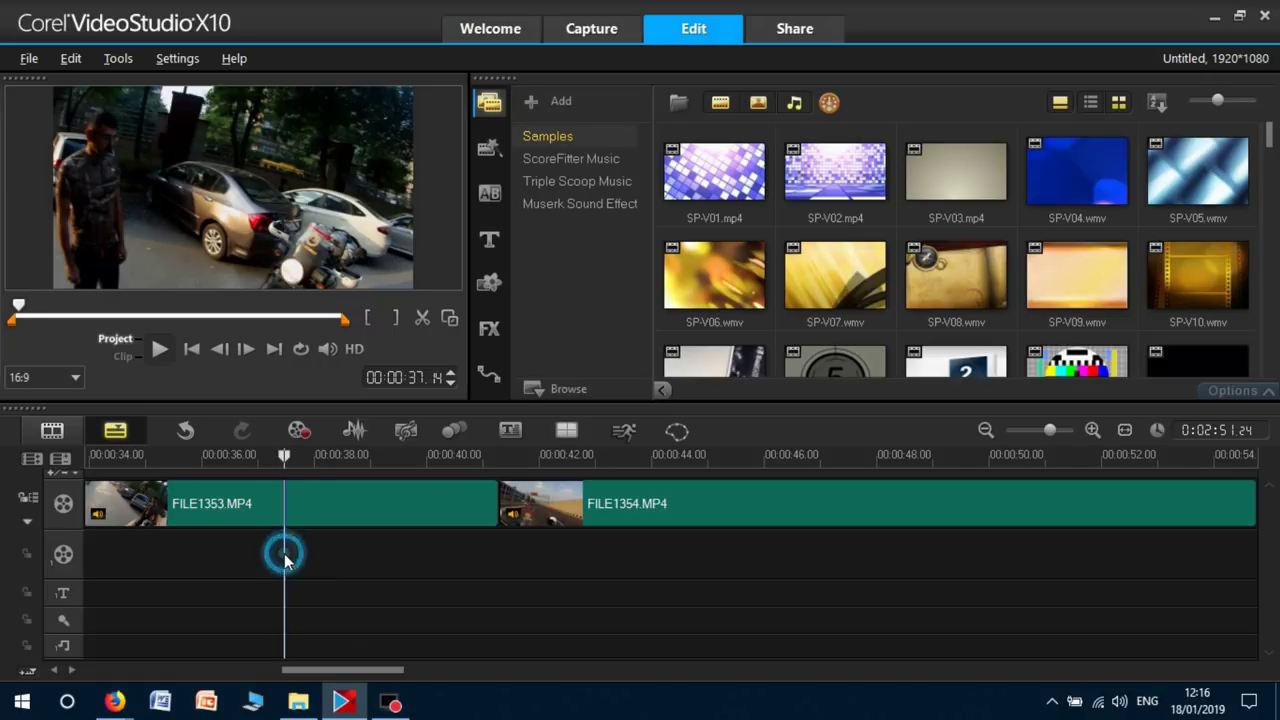
# Split FILE1353 at the next cut point and delete its second part.
pyautogui.click(157, 350)
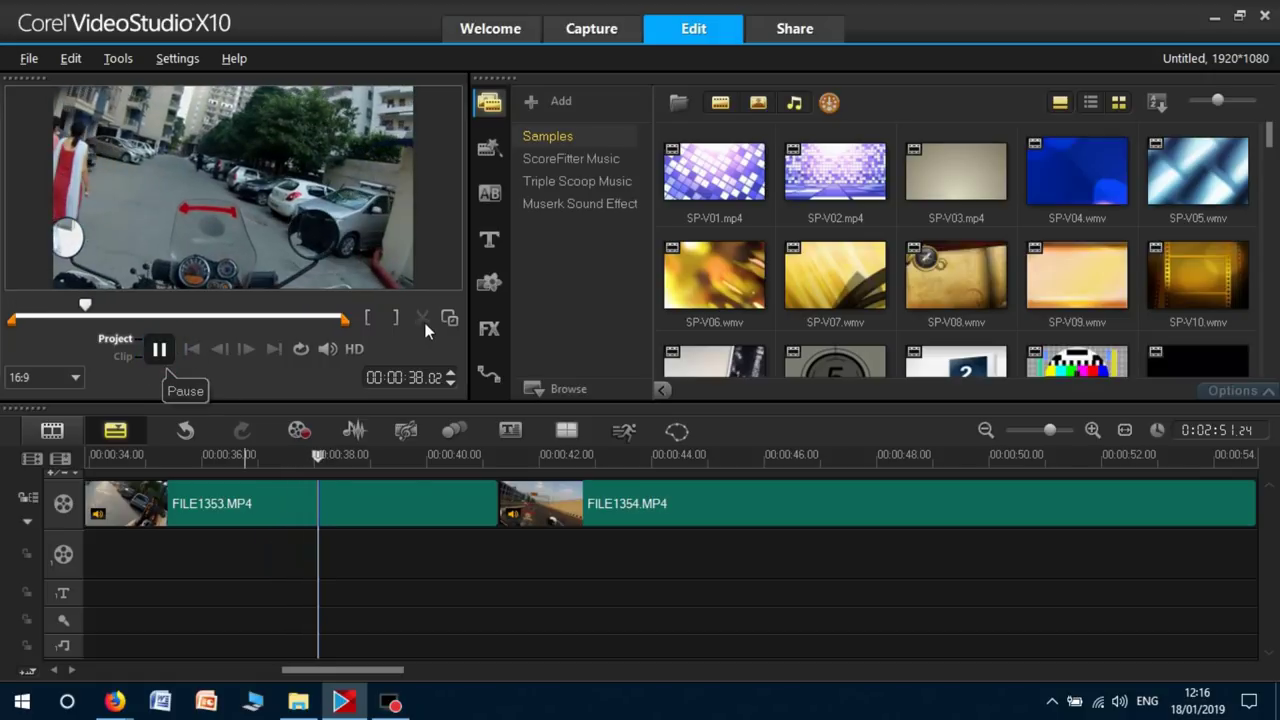
pyautogui.press('space')
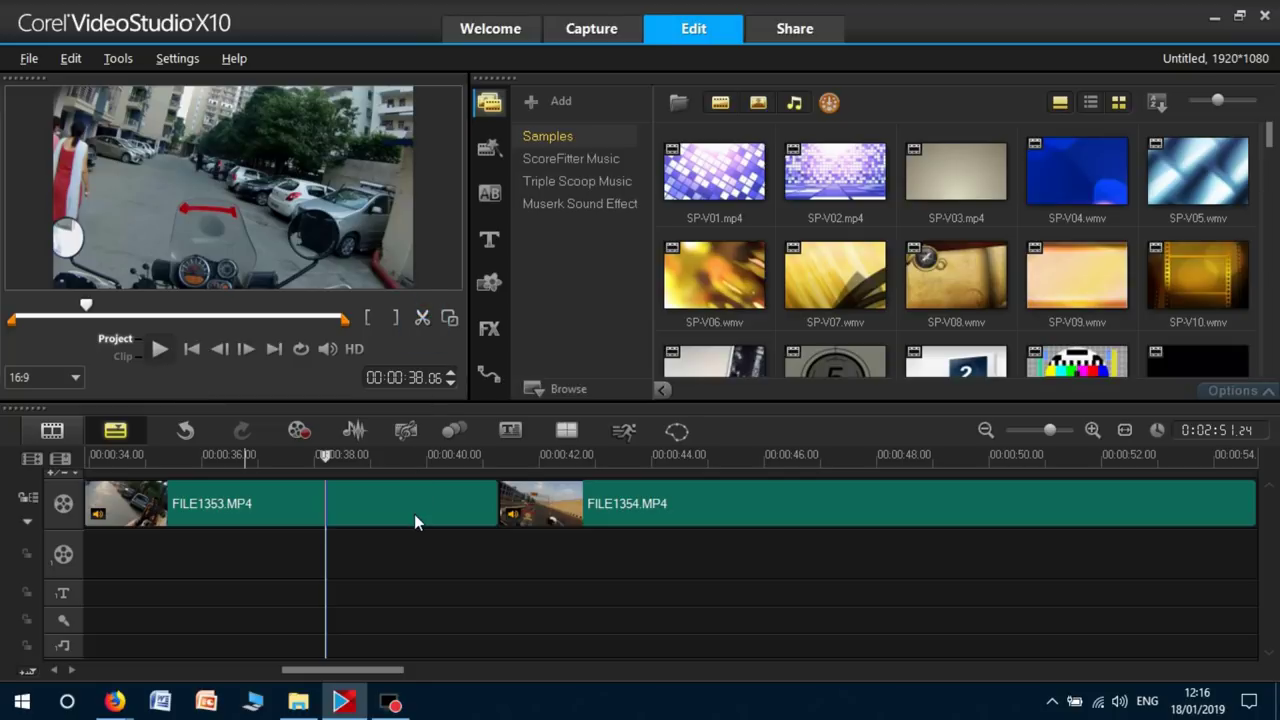
pyautogui.press('s')
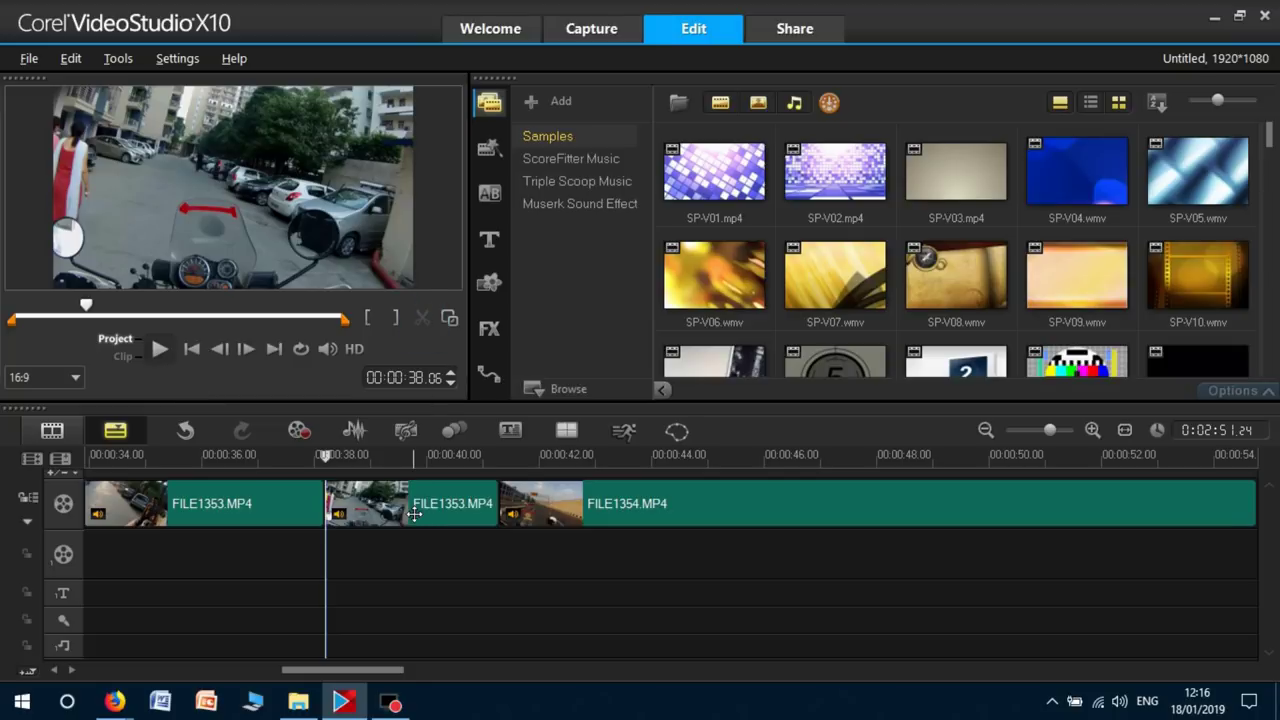
pyautogui.rightClick(414, 516)
pyautogui.click(462, 60)
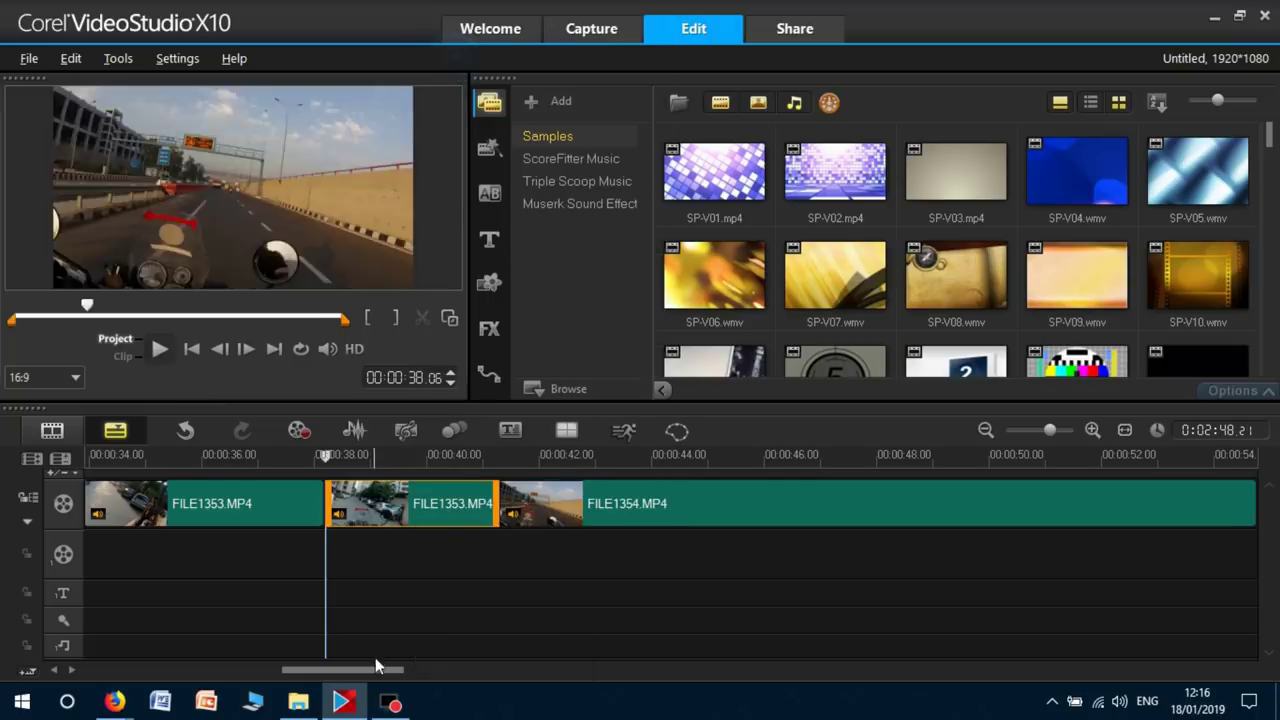
# Play across the cut into FILE1354 to check the transition.
pyautogui.click(243, 558)
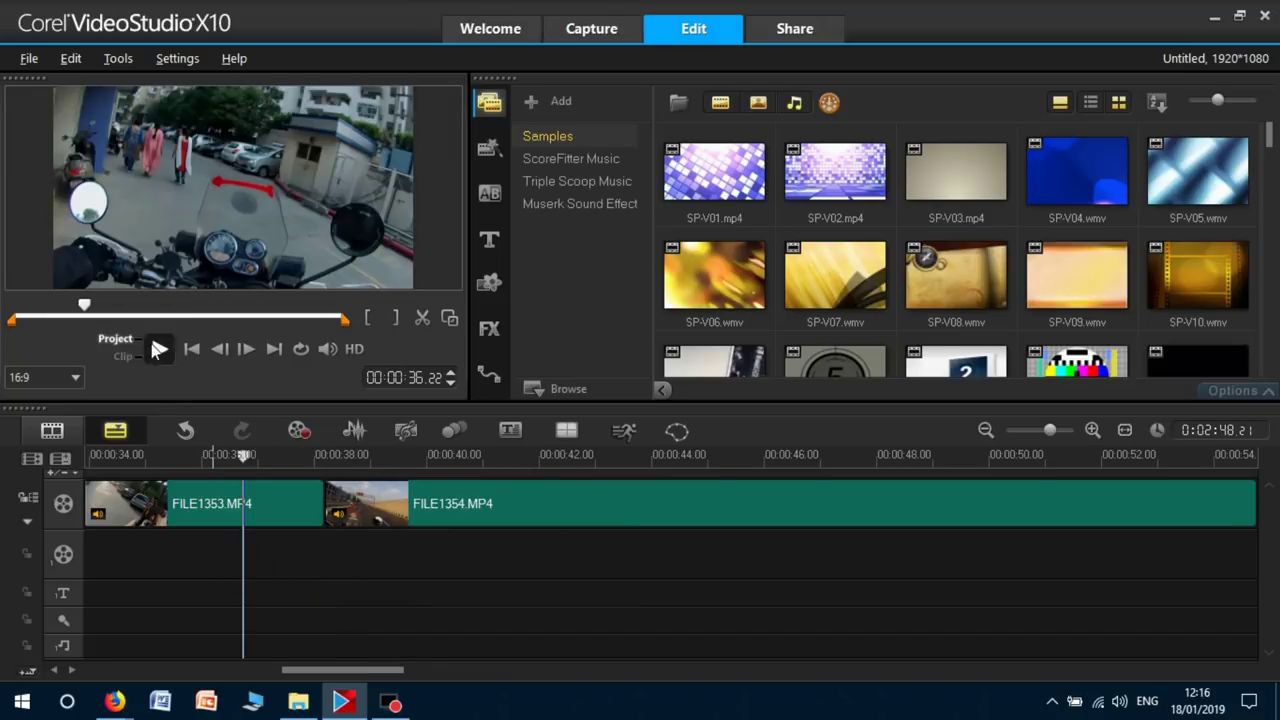
pyautogui.click(159, 349)
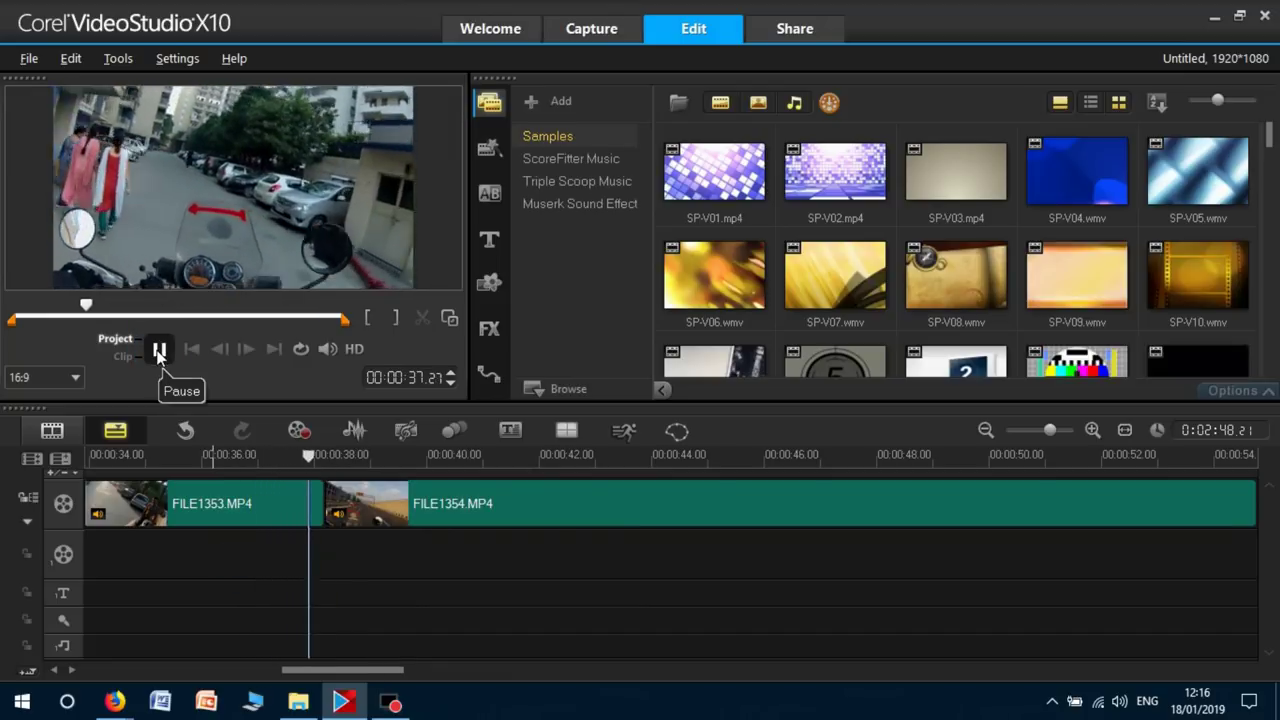
pyautogui.click(160, 349)
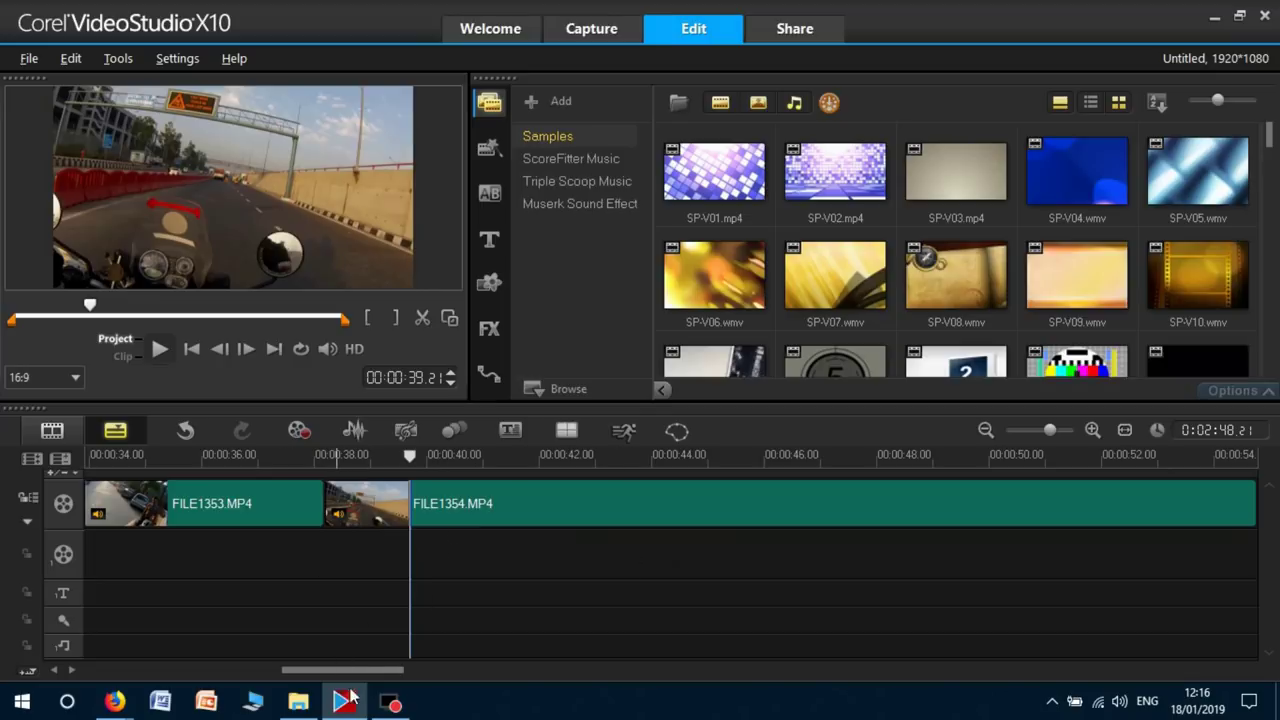
# Set up a Custom (MPEG-4) export and rename the output file to Part 9.
pyautogui.moveTo(340, 670); pyautogui.dragTo(596, 670)
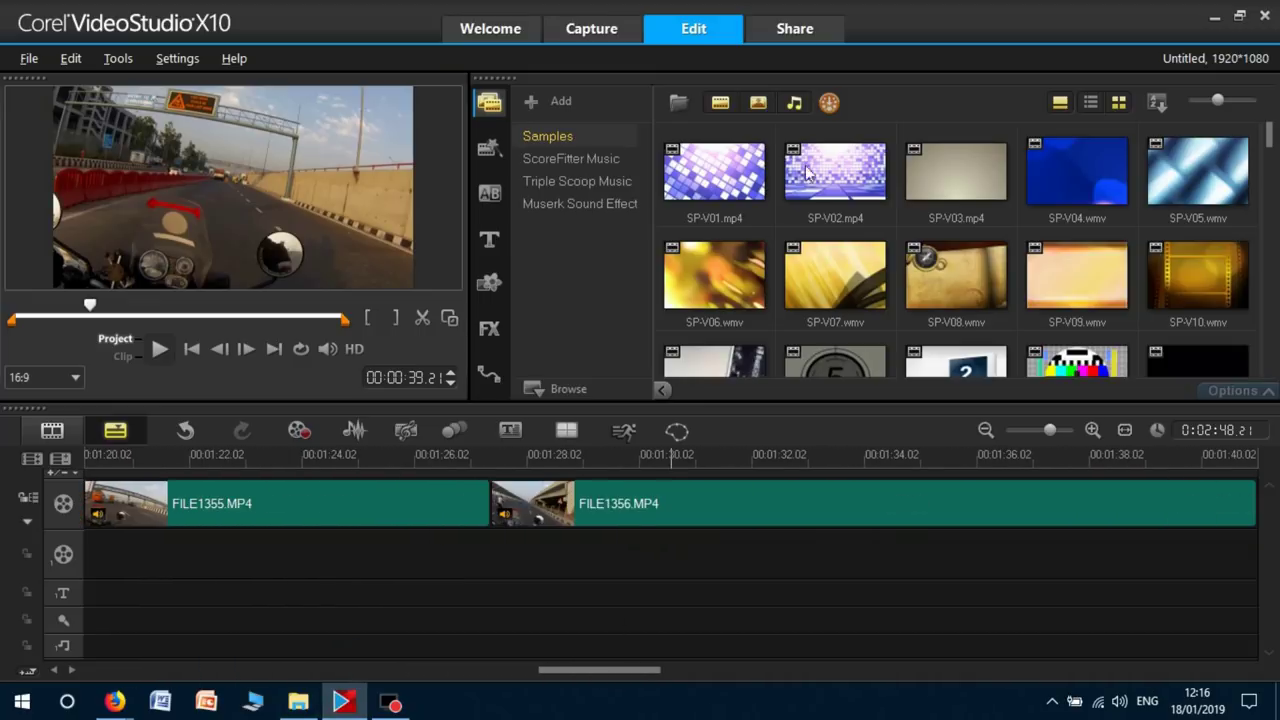
pyautogui.click(813, 30)
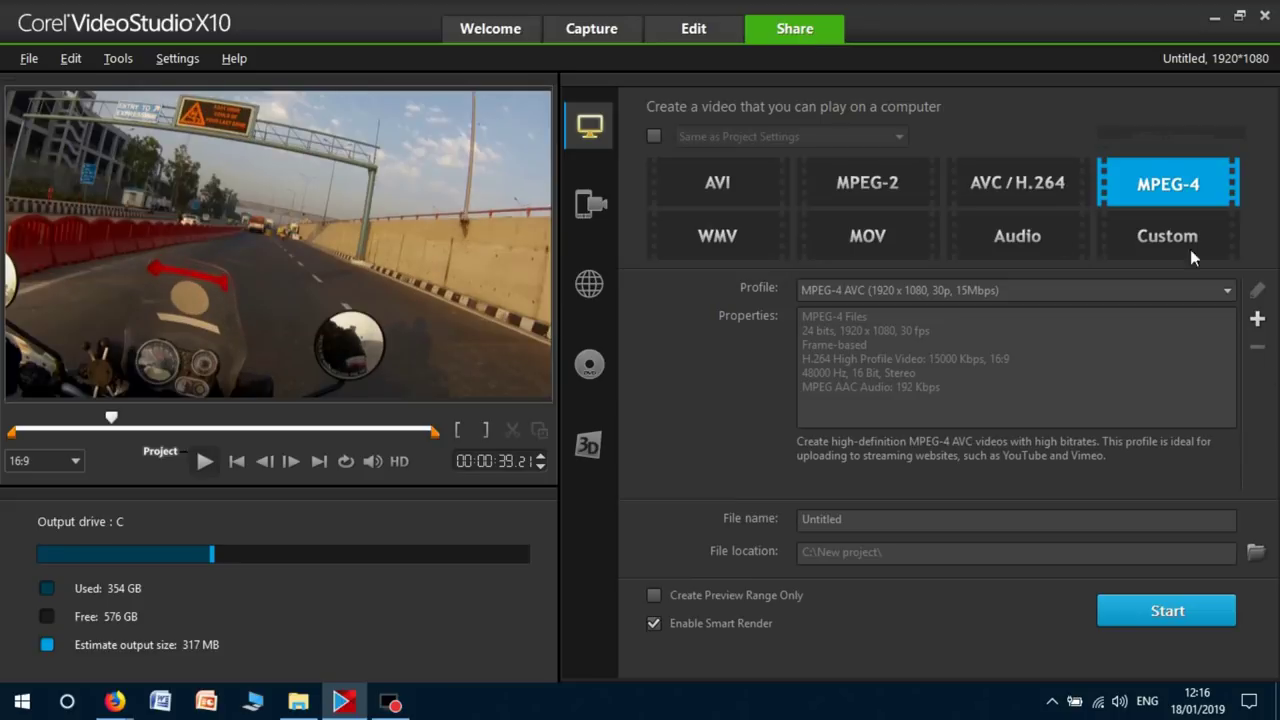
pyautogui.click(1179, 233)
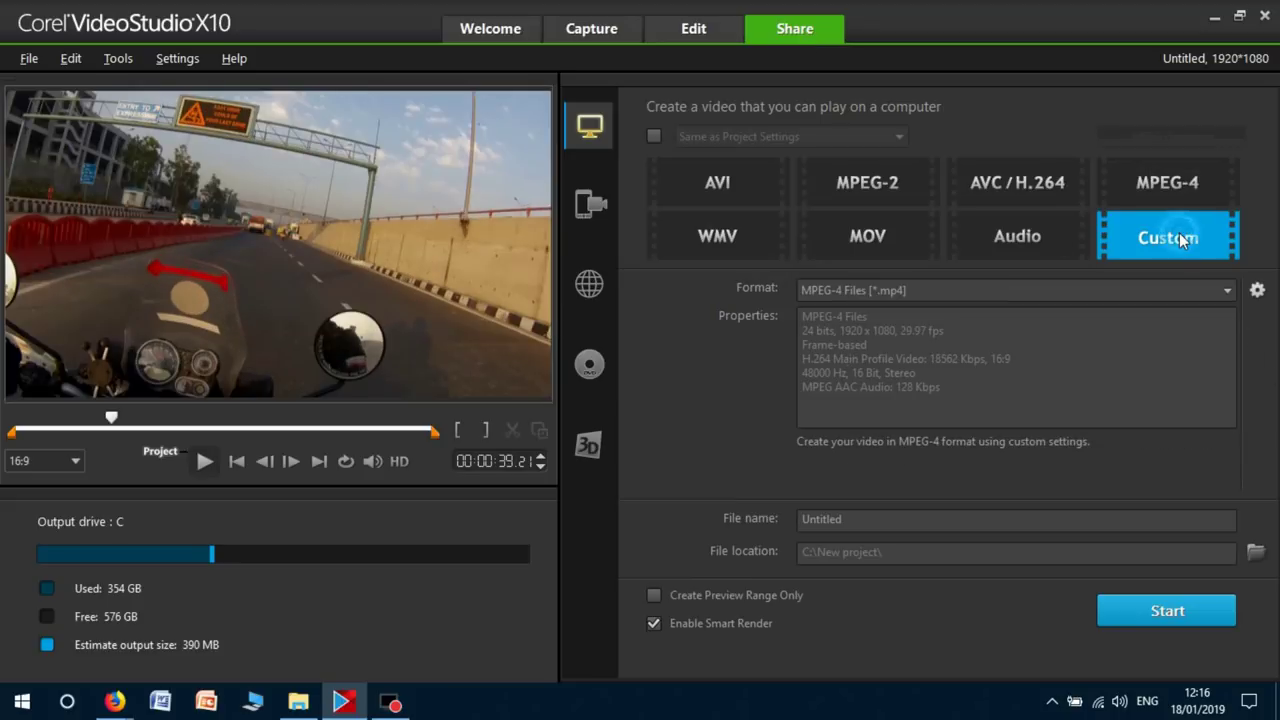
pyautogui.doubleClick(864, 522)
pyautogui.write('Part 9')
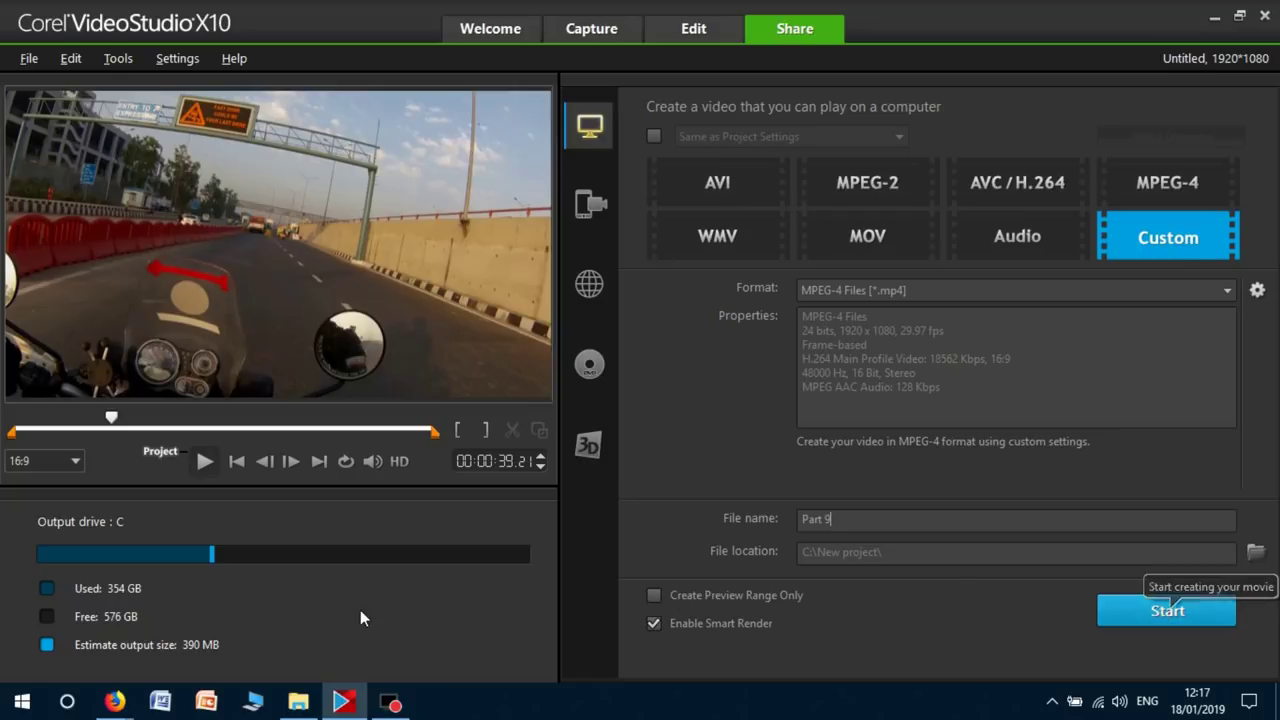
# Close VideoStudio without saving the project and open File Explorer at This PC.
pyautogui.click(1263, 16)
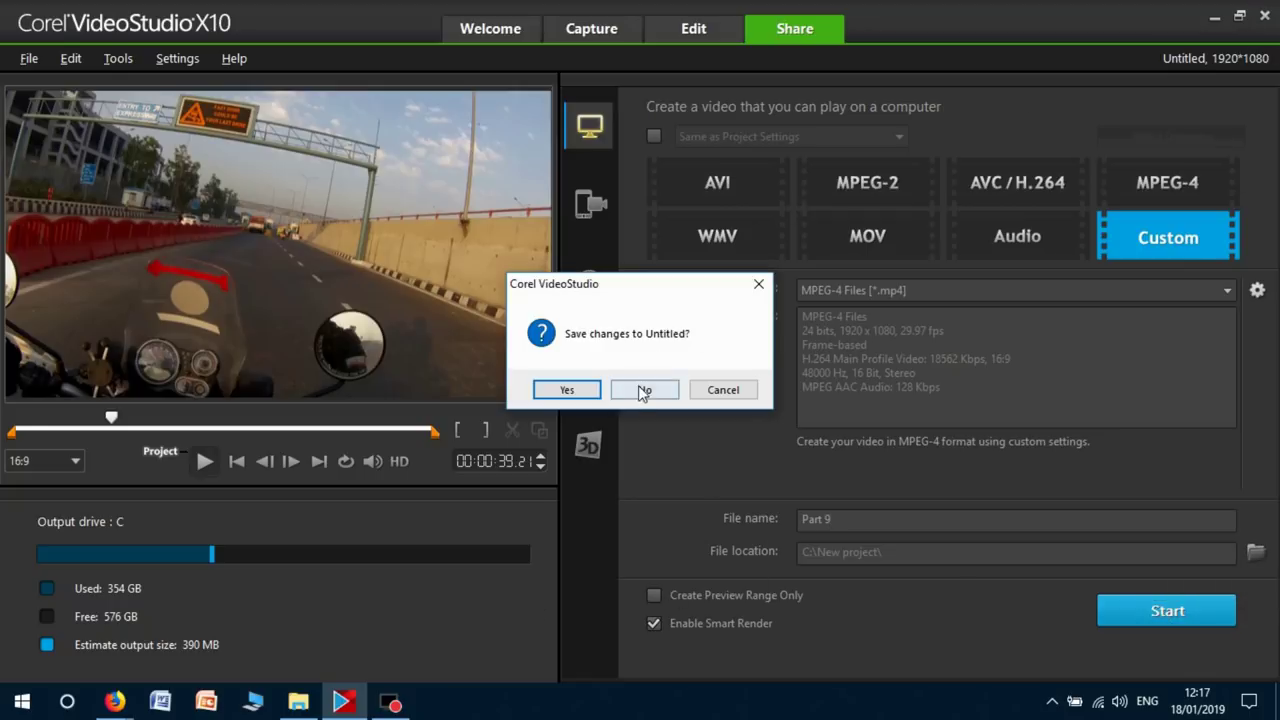
pyautogui.click(646, 389)
pyautogui.click(298, 702)
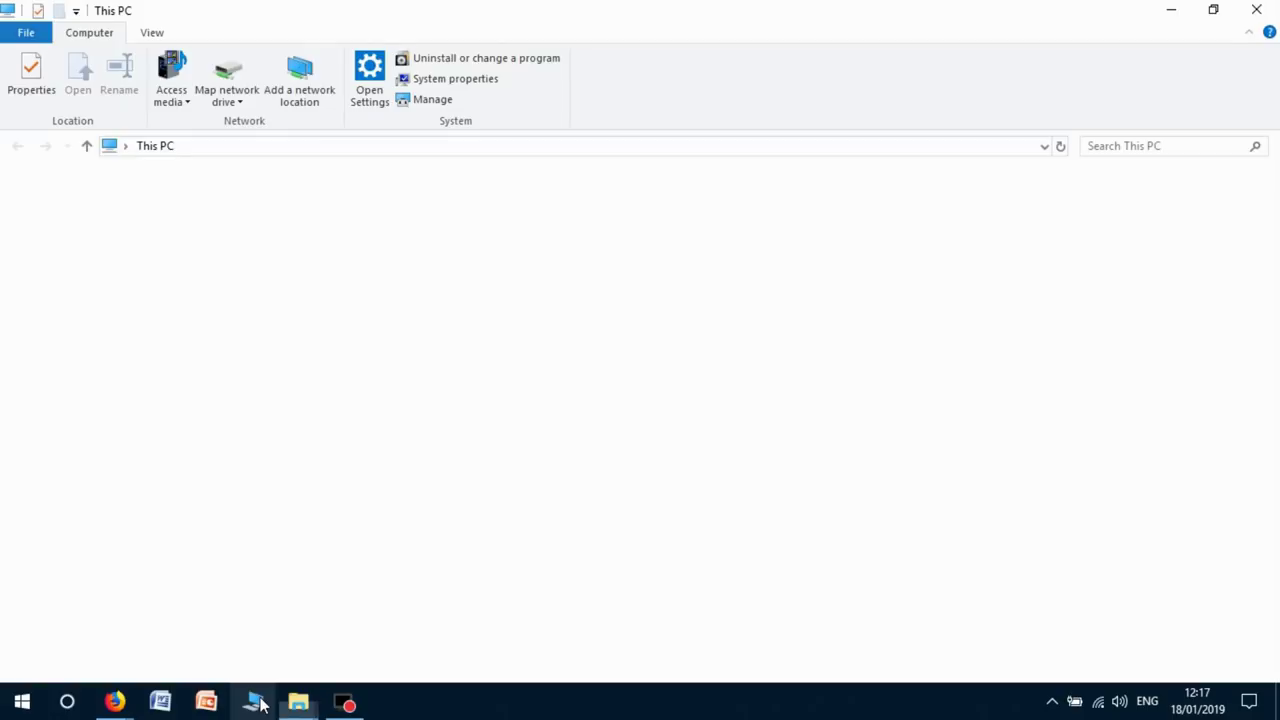
# Check C:\New project, then open C:\Youtube - New\India with videos Part 6 to Part 8.
pyautogui.doubleClick(272, 356)
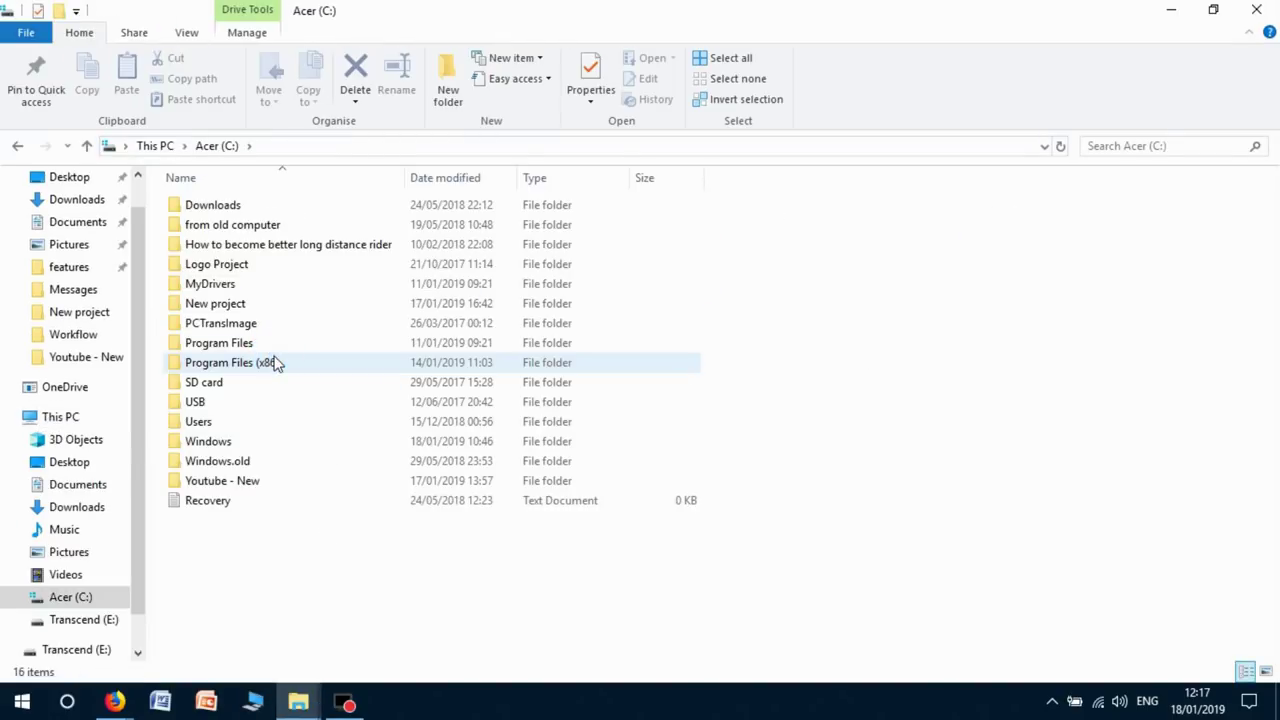
pyautogui.doubleClick(238, 310)
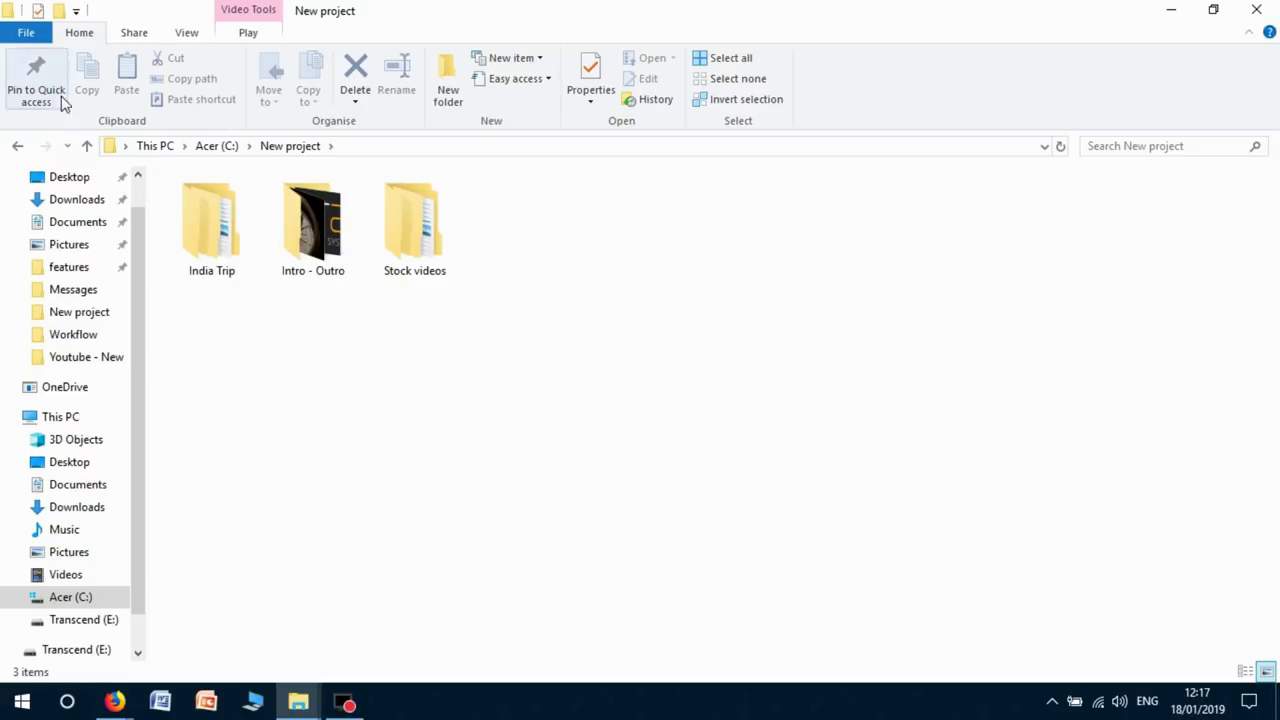
pyautogui.click(17, 146)
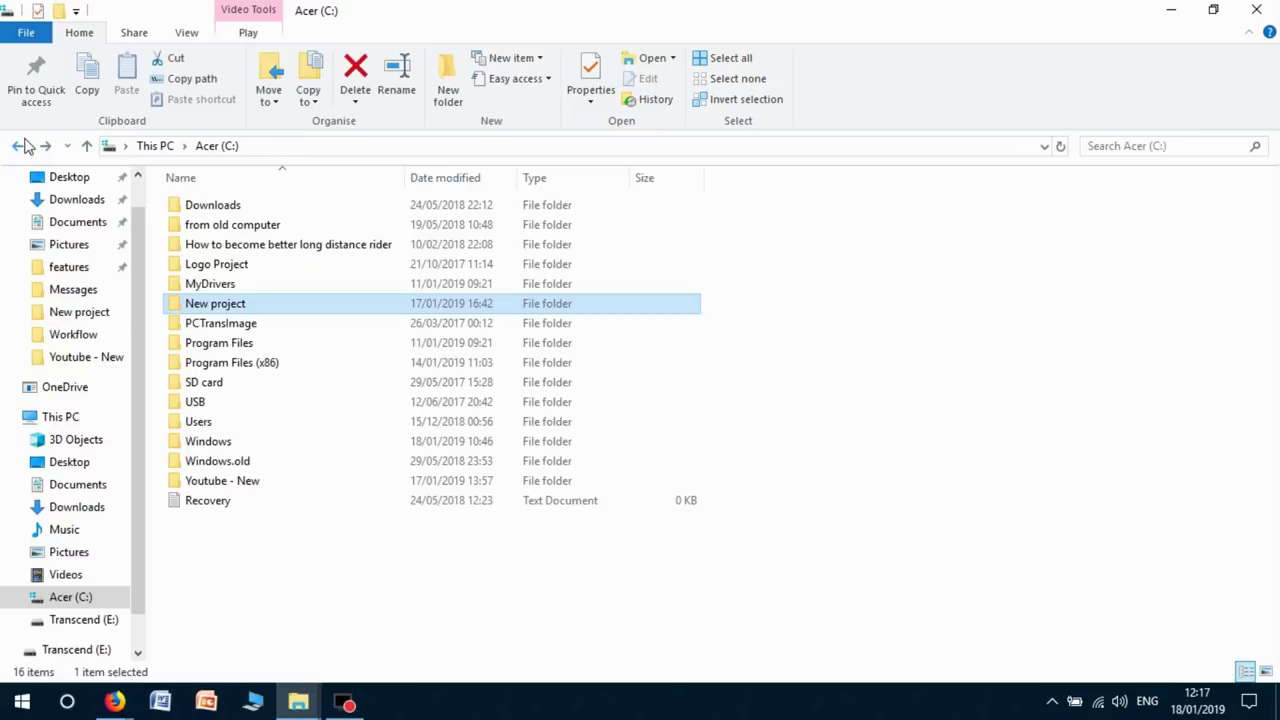
pyautogui.doubleClick(214, 482)
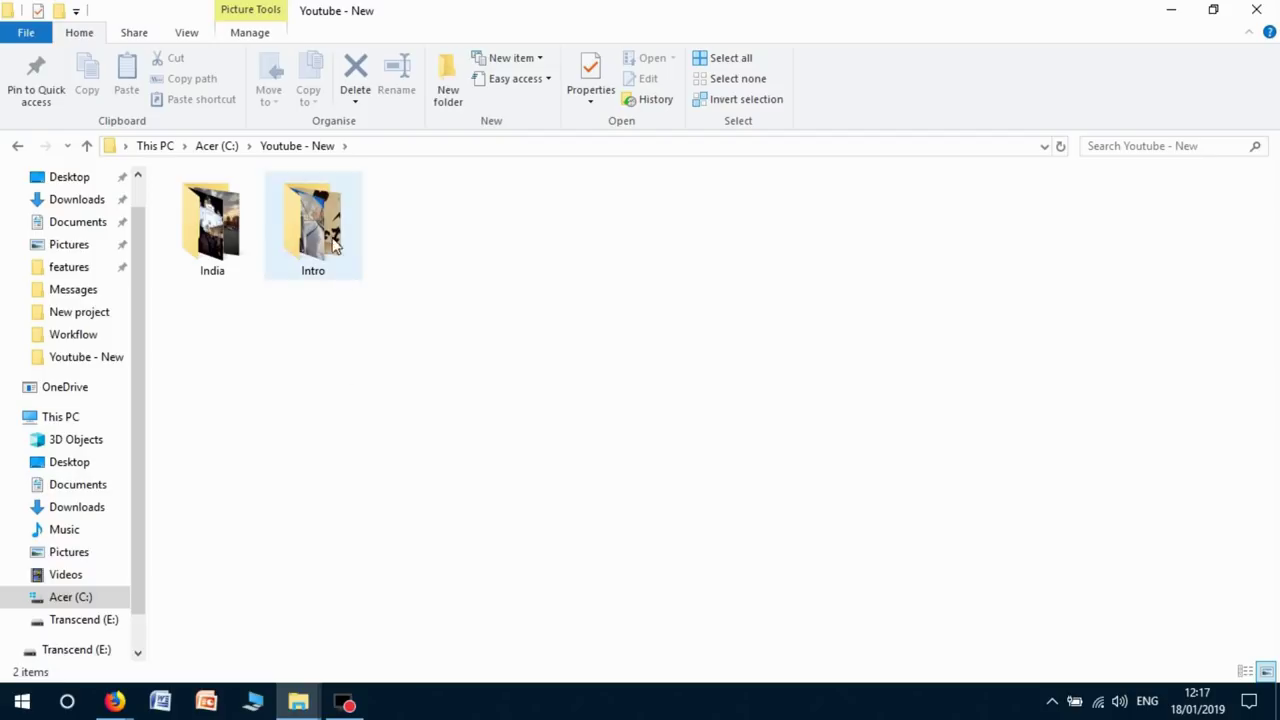
pyautogui.doubleClick(212, 226)
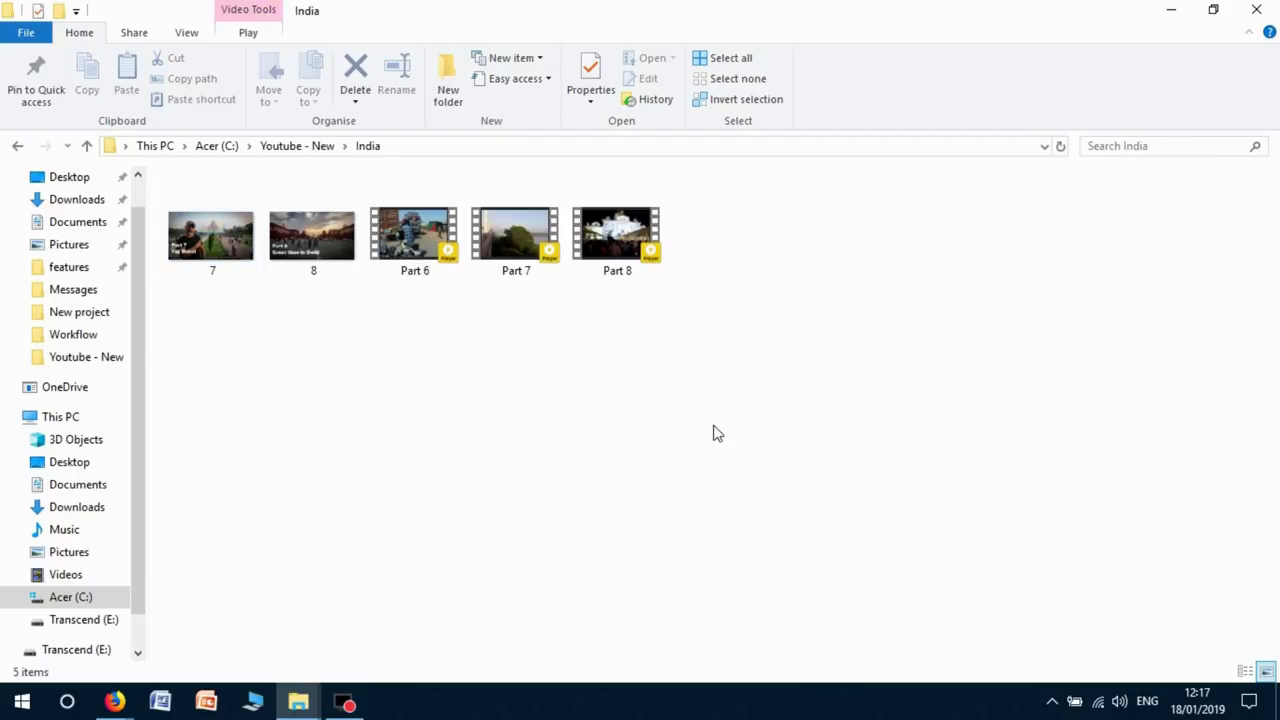
# Preview Part 8.mp4 in PotPlayer, skipping ahead twice along the seek bar, then close it.
pyautogui.click(612, 246)
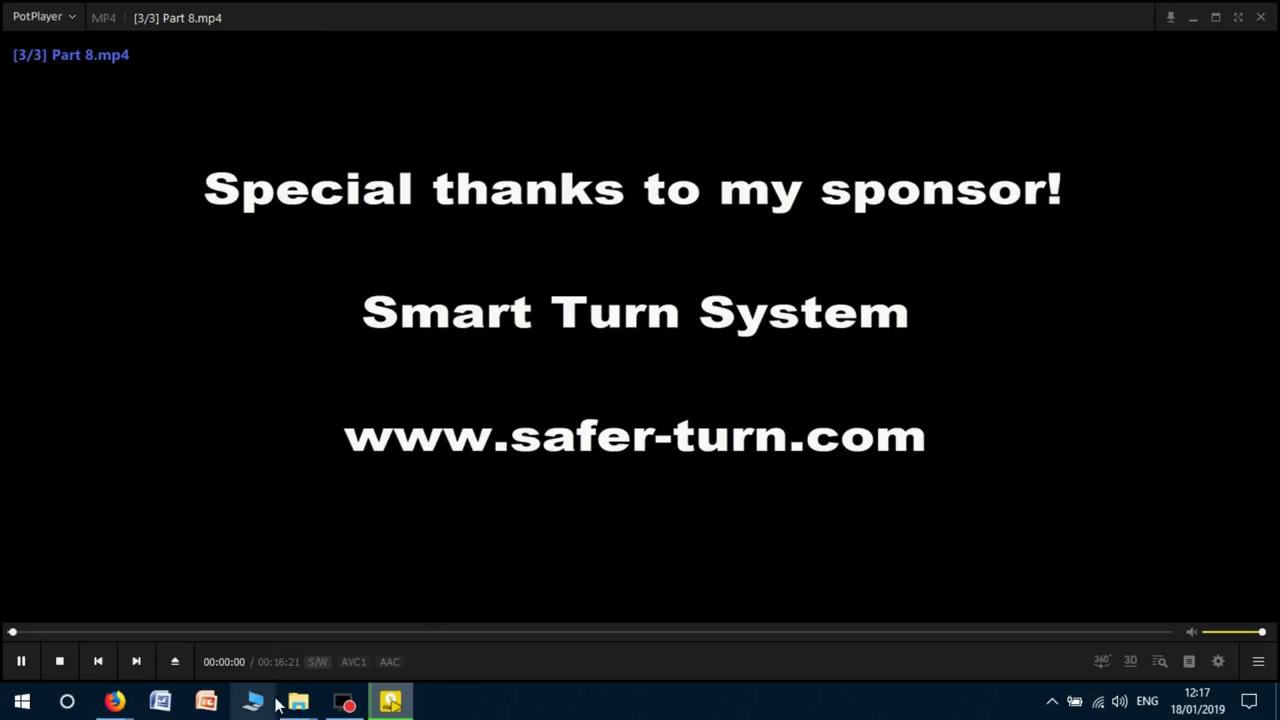
pyautogui.click(320, 634)
pyautogui.click(518, 634)
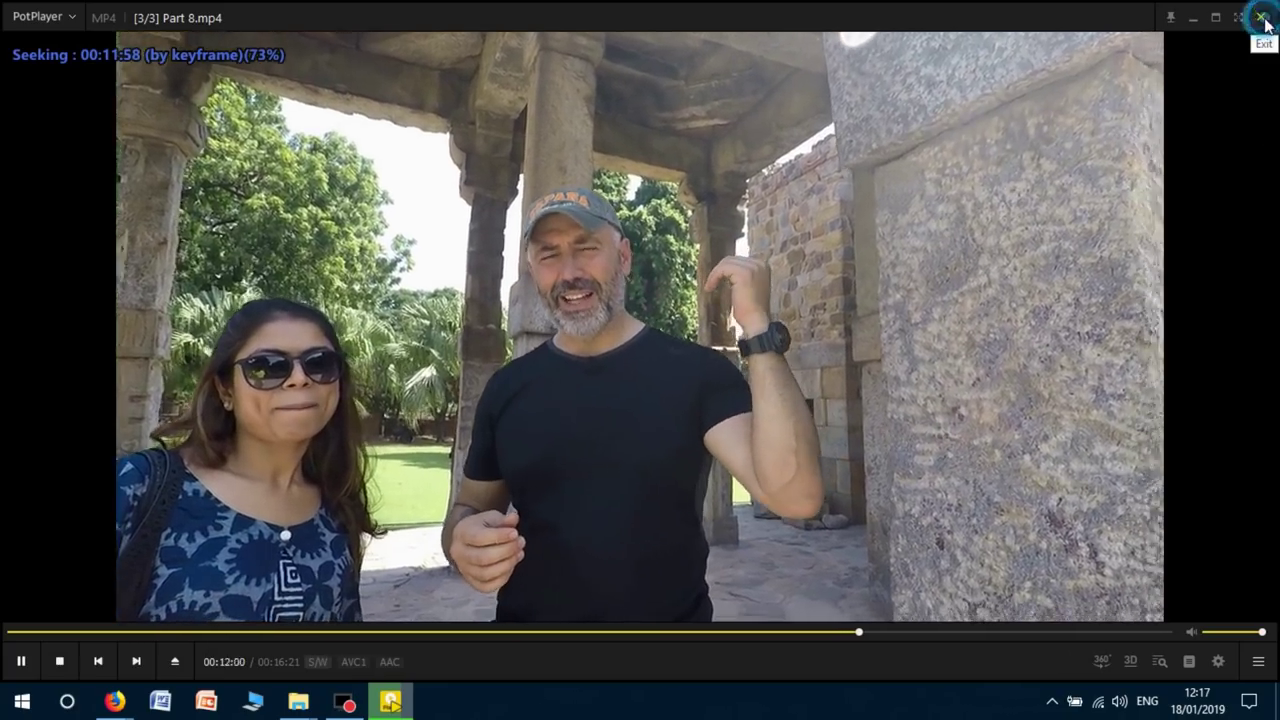
pyautogui.click(1261, 18)
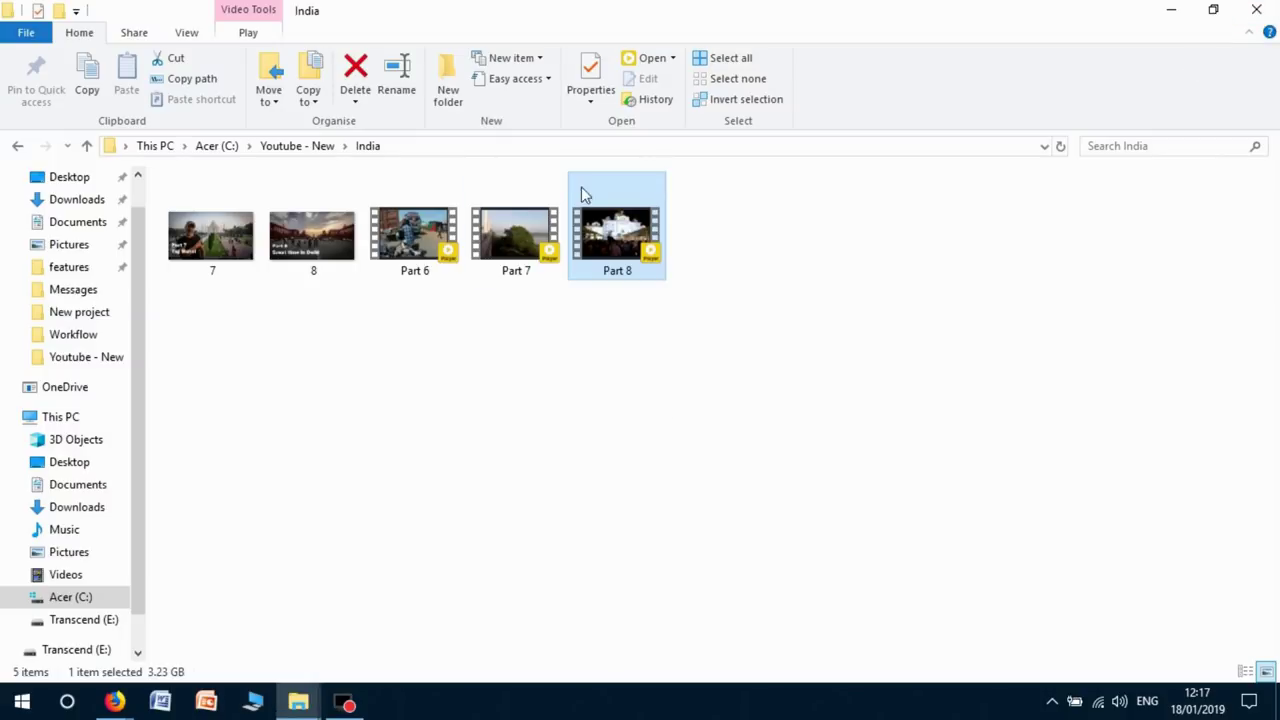
# Copy the Part 8 video file and close the India folder window.
pyautogui.rightClick(610, 232)
pyautogui.click(672, 494)
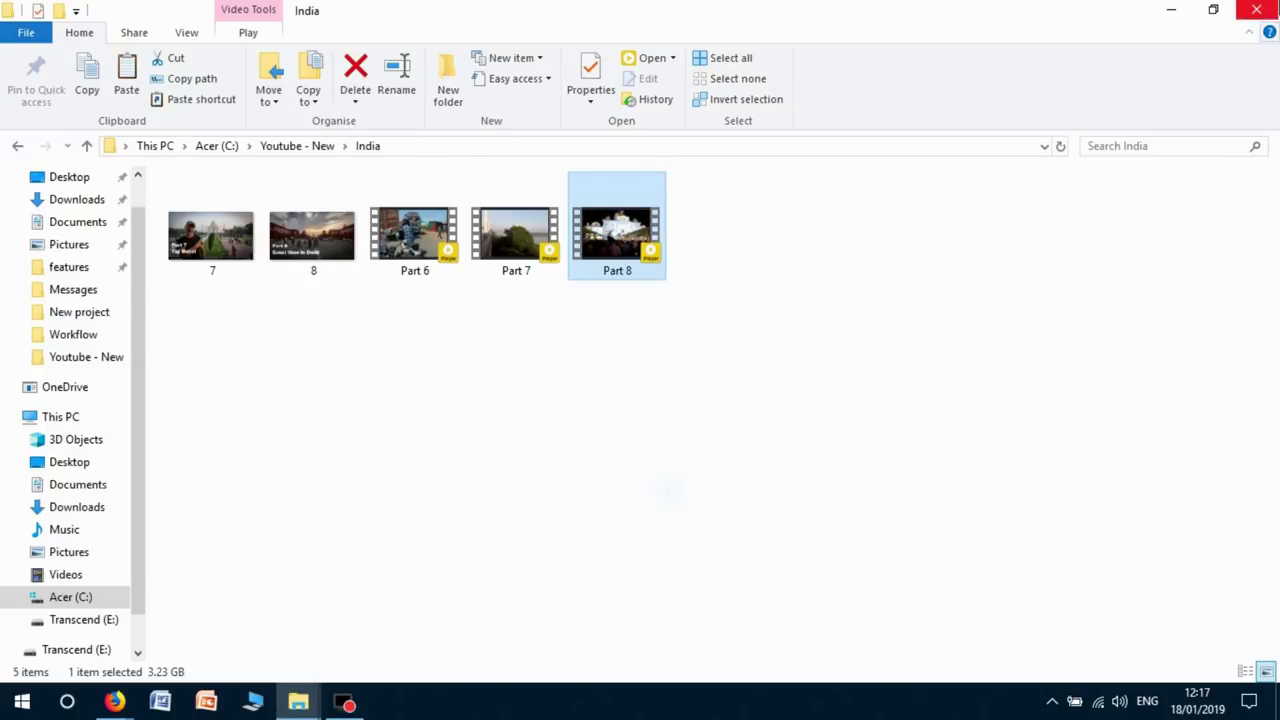
pyautogui.click(1262, 12)
# Look through the Transcend (E:) drive, then close it, leaving the desktop.
pyautogui.click(298, 703)
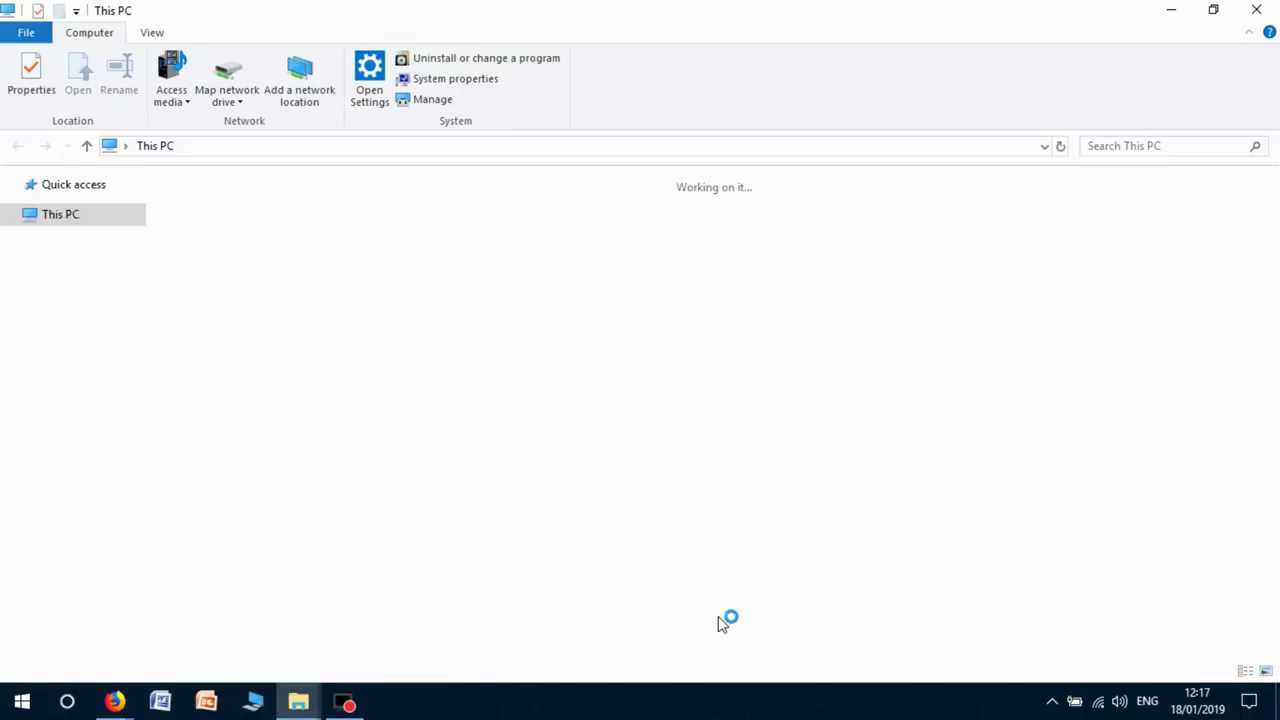
pyautogui.doubleClick(770, 370)
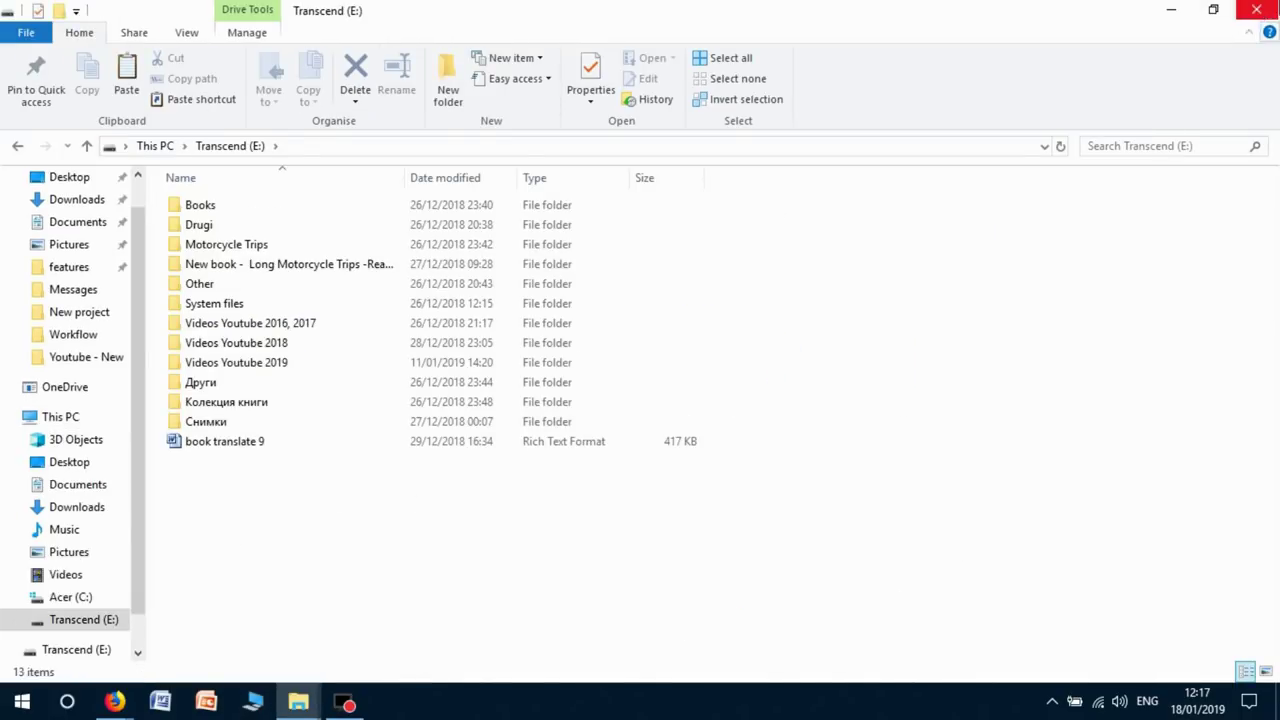
pyautogui.click(1252, 12)
pyautogui.click(455, 628)
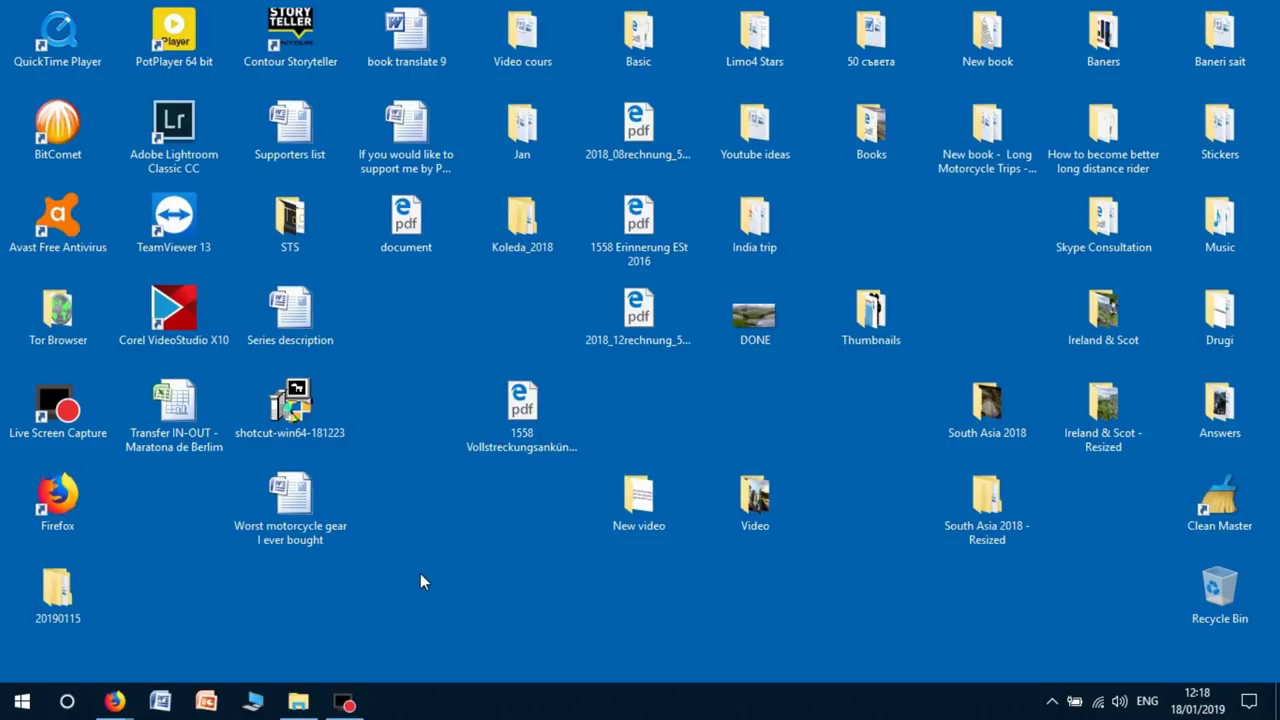
# Open File Explorer at This PC to view drives C:, D: and Transcend (E:).
pyautogui.click(257, 704)
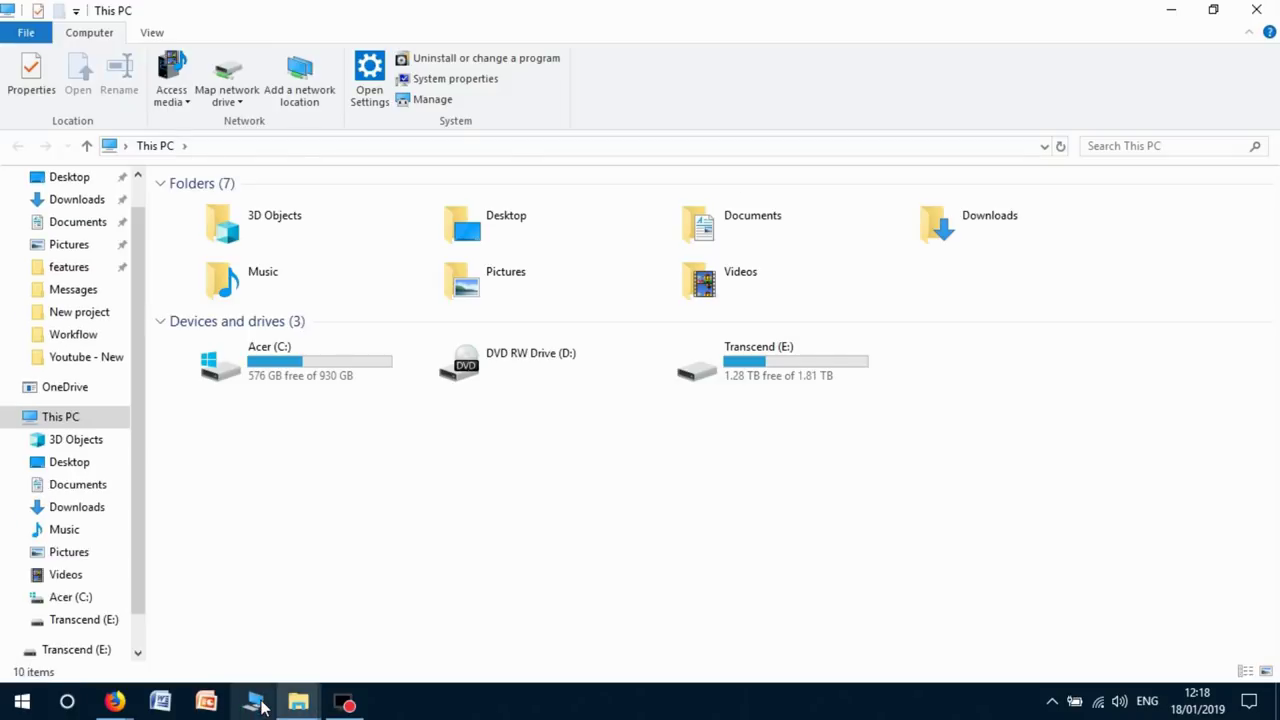